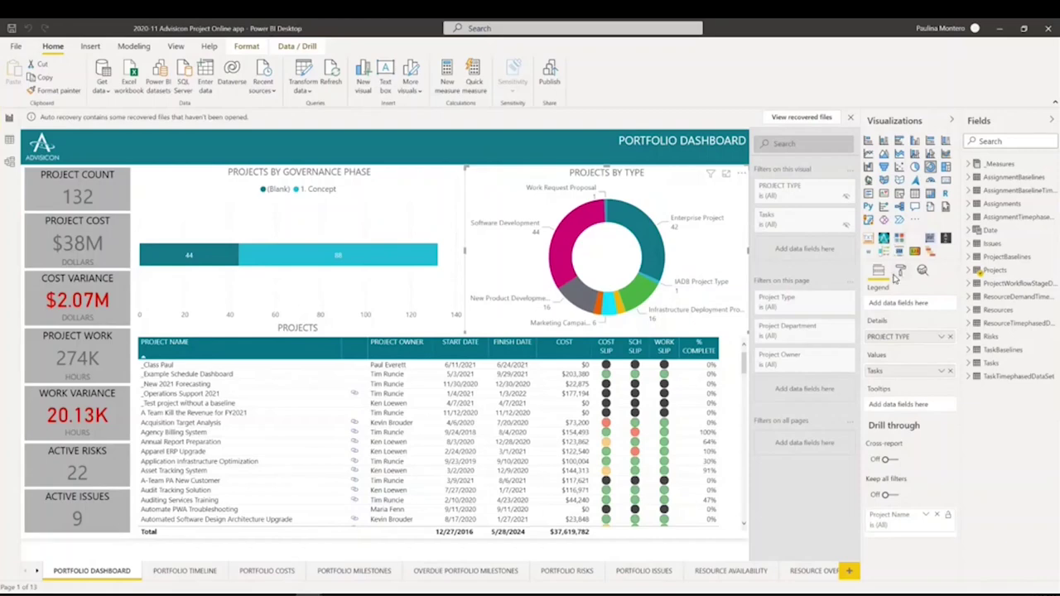
Review the Projects by Type donut chart's formatting options and assigned fields, and list the fields of the Projects table.
{"action": "left_click", "coordinate": [900, 273]}
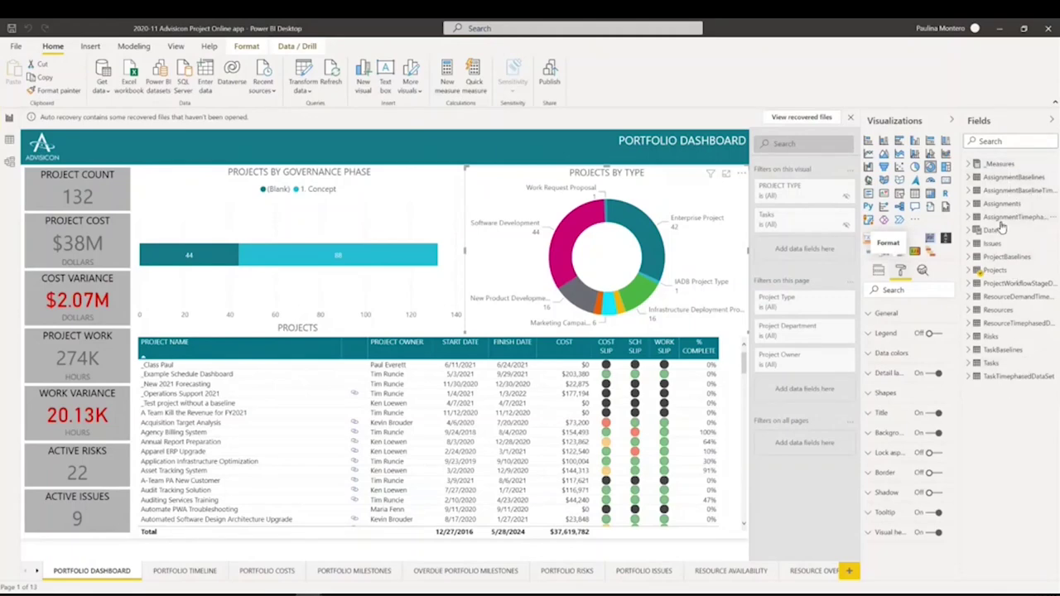
{"action": "left_click", "coordinate": [878, 270]}
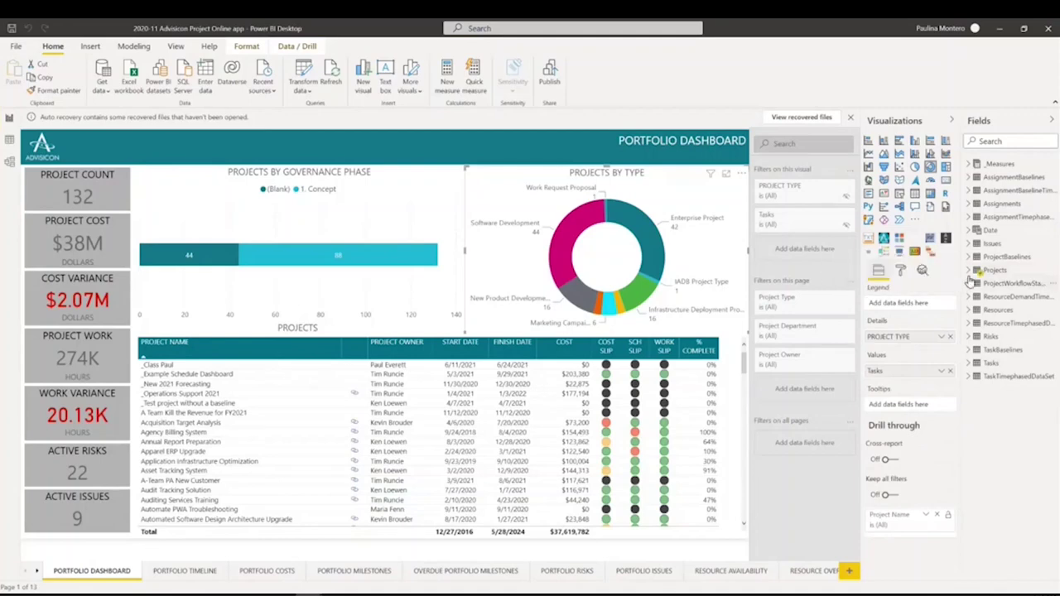
{"action": "left_click", "coordinate": [969, 270]}
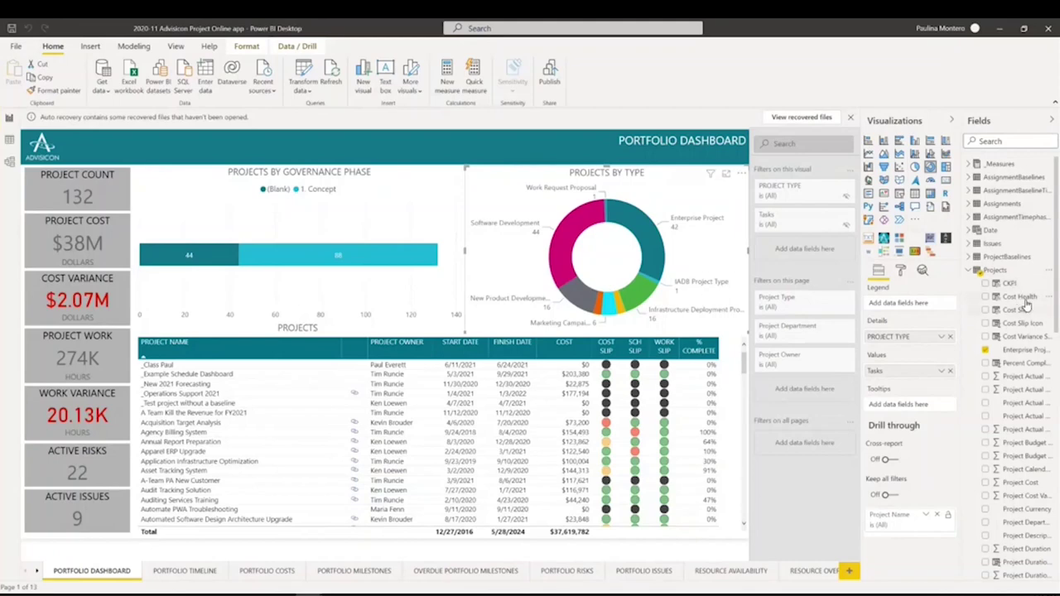
{"action": "mouse_move", "coordinate": [1024, 300]}
{"action": "left_mouse_down"}
{"action": "mouse_move", "coordinate": [919, 317]}
{"action": "mouse_move", "coordinate": [941, 311]}
{"action": "mouse_move", "coordinate": [917, 350]}
{"action": "mouse_move", "coordinate": [1027, 300]}
{"action": "mouse_move", "coordinate": [919, 361]}
{"action": "mouse_move", "coordinate": [916, 332]}
{"action": "mouse_move", "coordinate": [1002, 273]}
{"action": "mouse_move", "coordinate": [1013, 299]}
{"action": "left_mouse_up"}
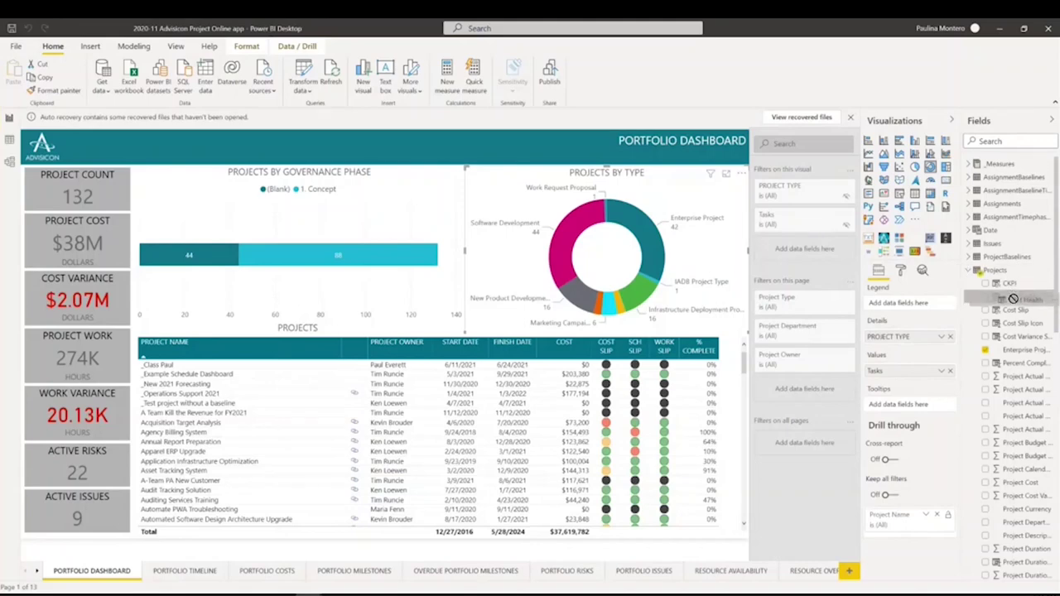
{"action": "left_click_drag", "start_coordinate": [1013, 299], "coordinate": [1024, 345]}
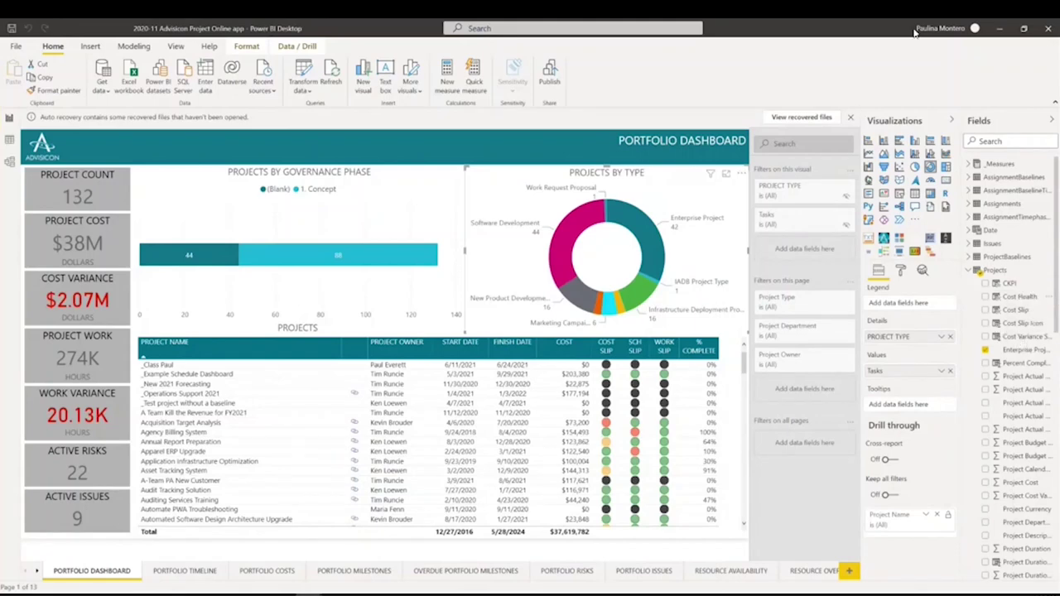
Examine the AssignmentBaselines table's records and columns in the data view.
{"action": "left_click", "coordinate": [10, 142]}
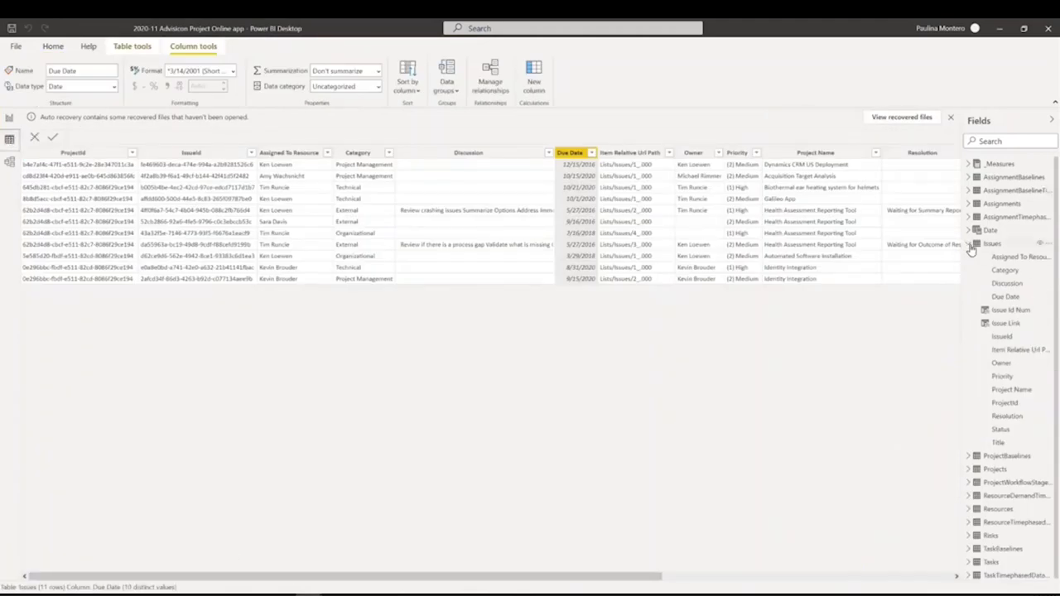
{"action": "left_click", "coordinate": [968, 245]}
{"action": "left_click", "coordinate": [1002, 165]}
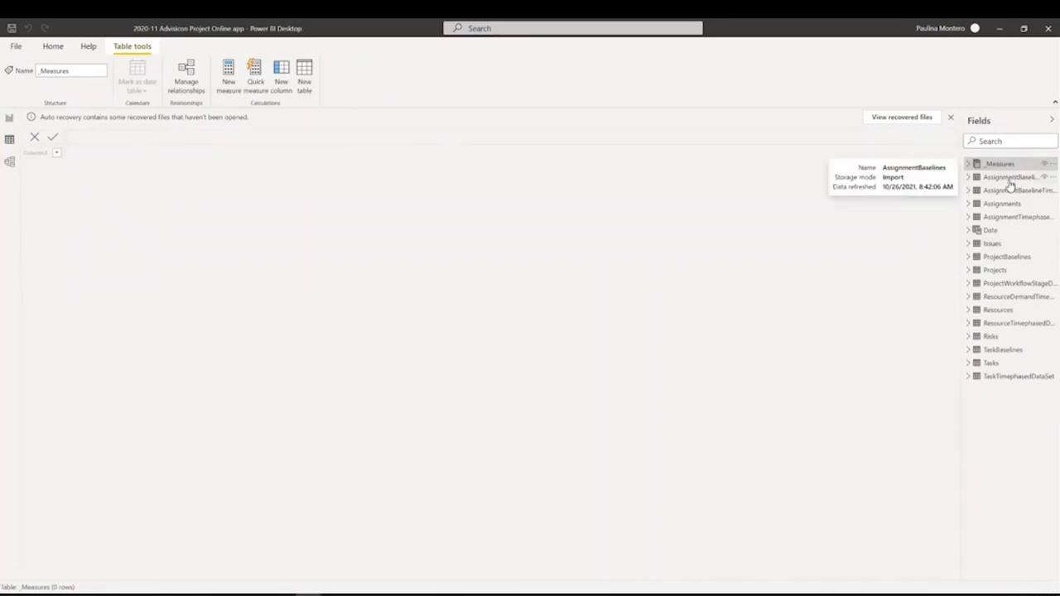
{"action": "left_click", "coordinate": [1009, 177]}
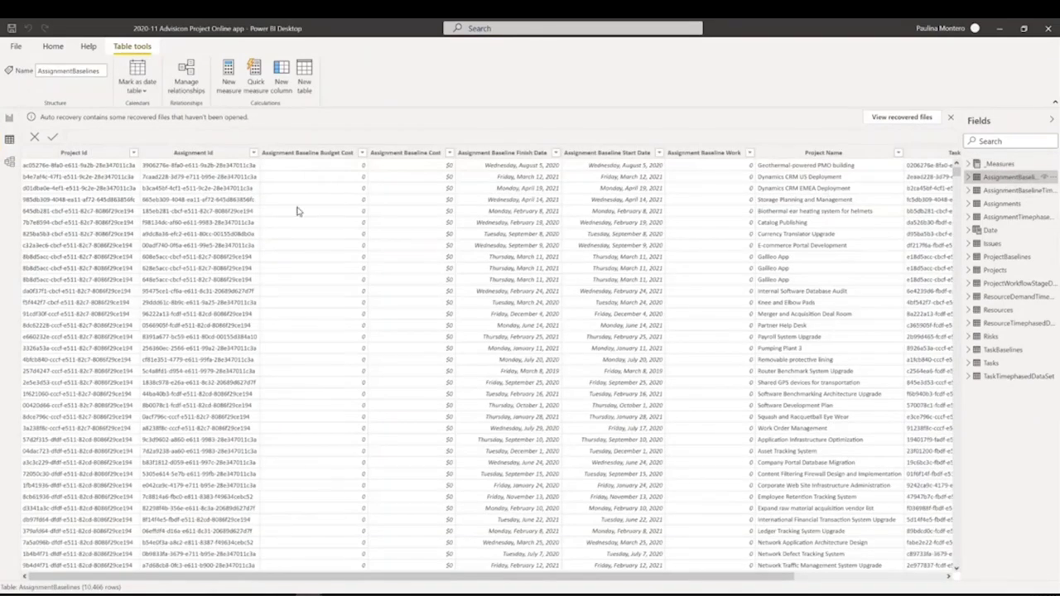
{"action": "scroll", "coordinate": [605, 549], "scroll_direction": "right", "scroll_amount": 5}
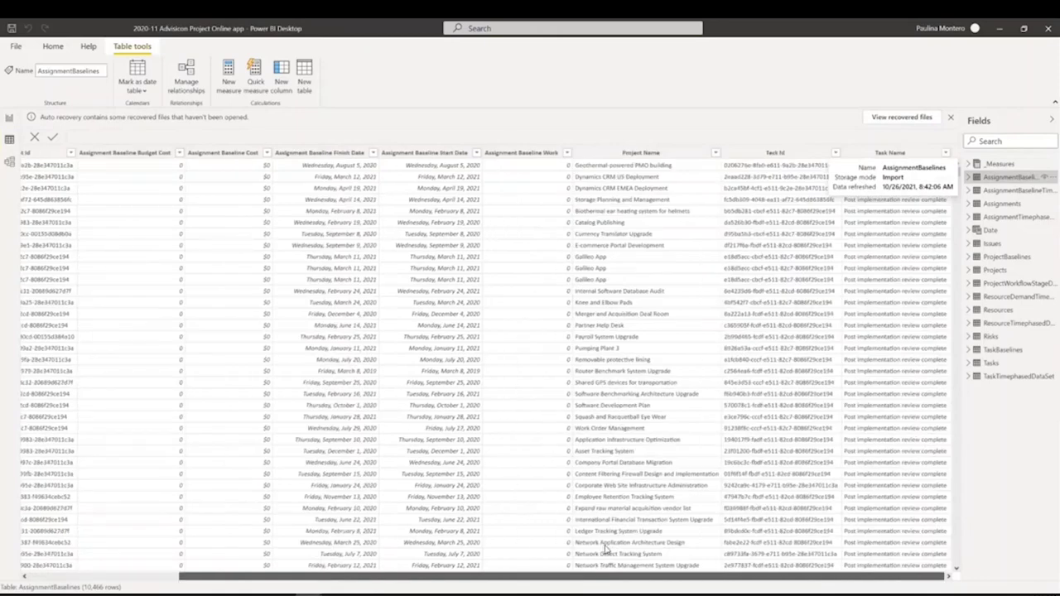
{"action": "left_click_drag", "start_coordinate": [434, 573], "coordinate": [284, 573]}
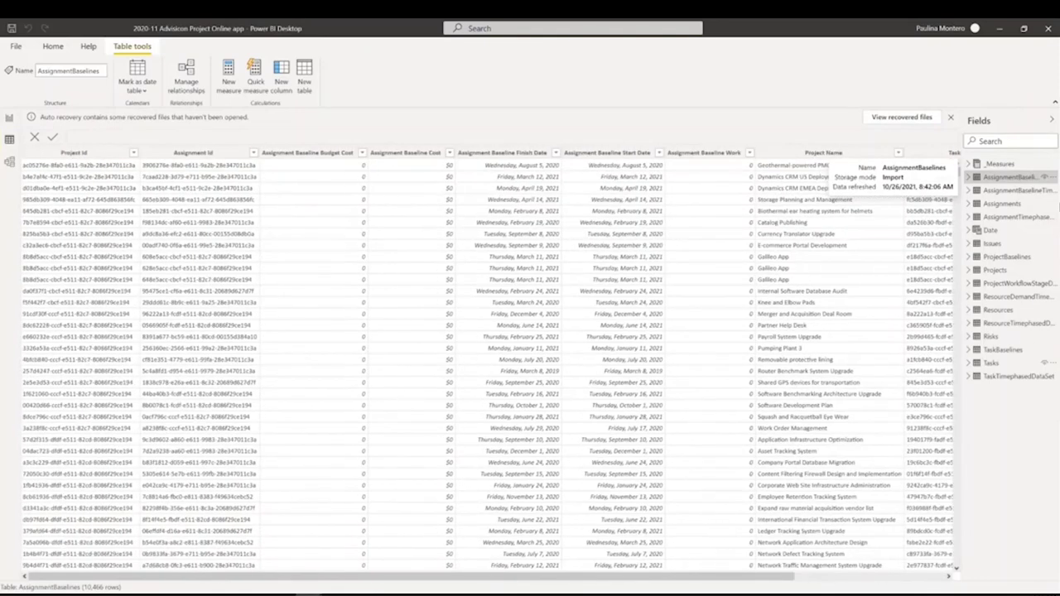
Examine the Projects table's records across its columns, from the slip indicators back to the project descriptions and dates.
{"action": "left_click", "coordinate": [1003, 256]}
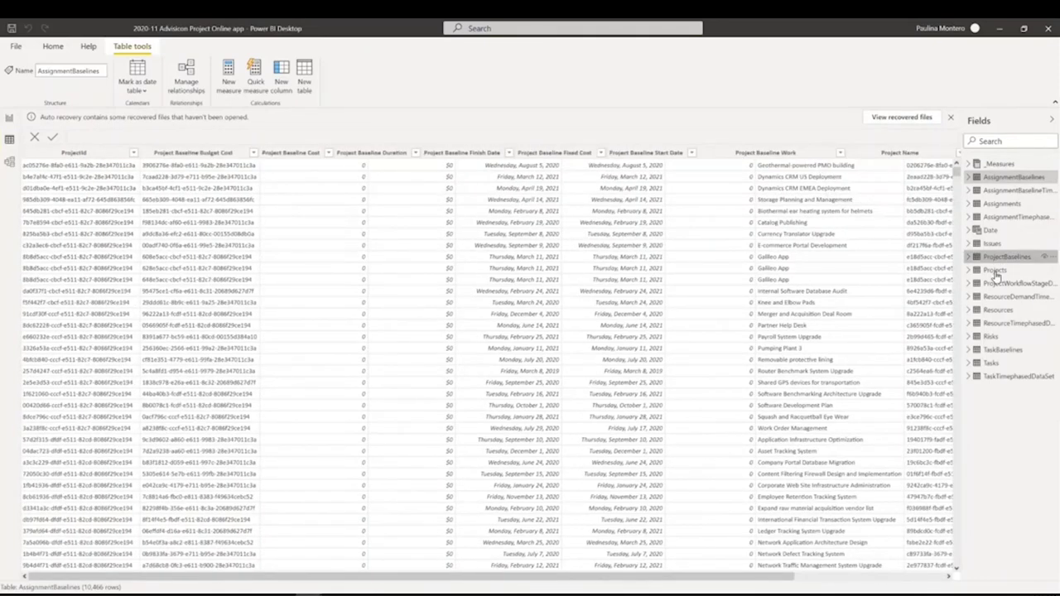
{"action": "left_click", "coordinate": [996, 272]}
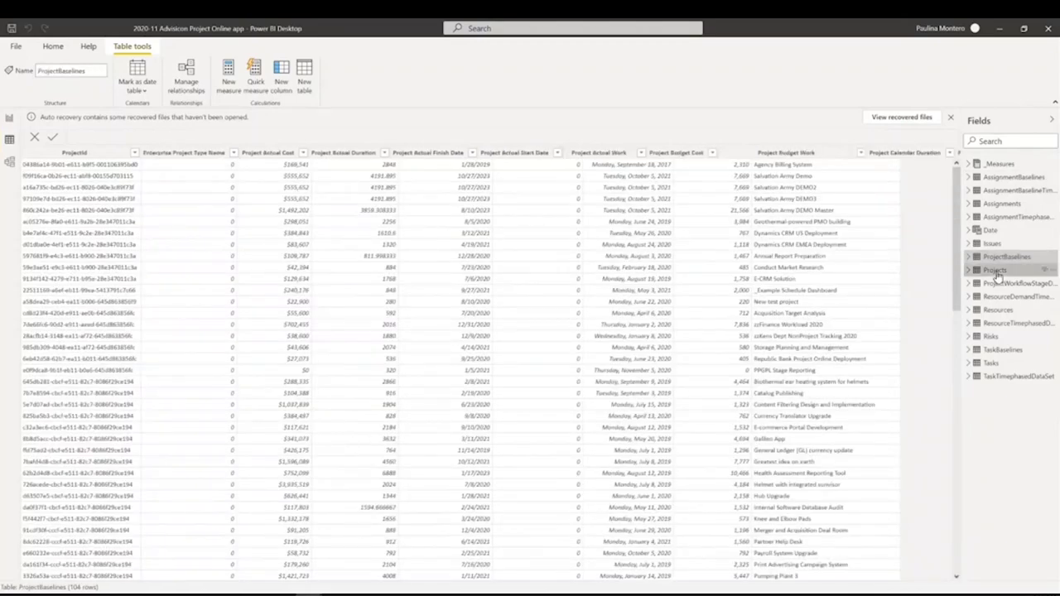
{"action": "left_click_drag", "start_coordinate": [166, 575], "coordinate": [920, 574]}
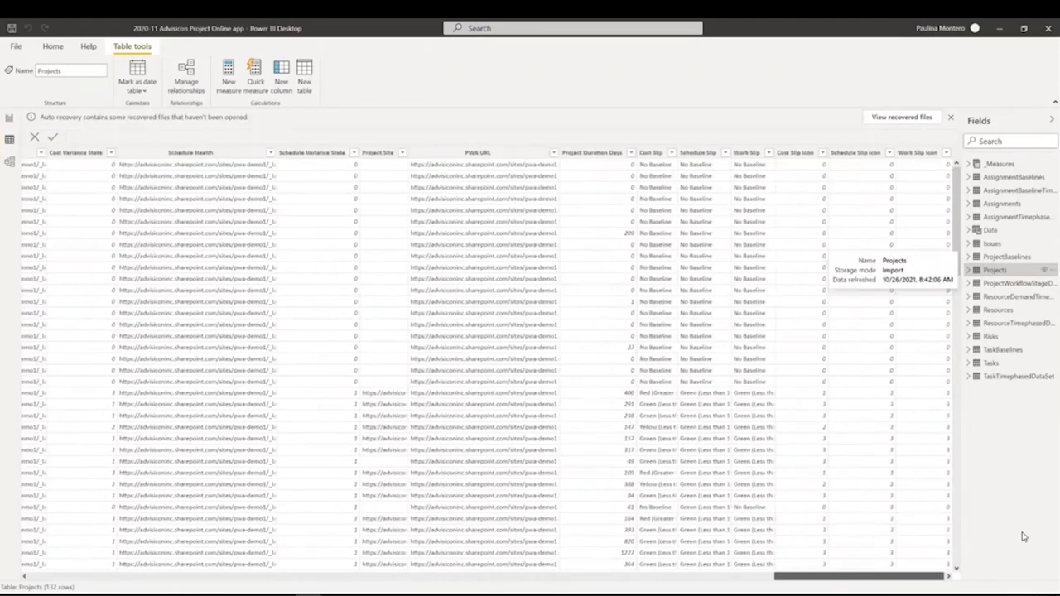
{"action": "scroll", "coordinate": [923, 540], "scroll_direction": "left", "scroll_amount": 3}
{"action": "scroll", "coordinate": [521, 448], "scroll_direction": "down", "scroll_amount": 10}
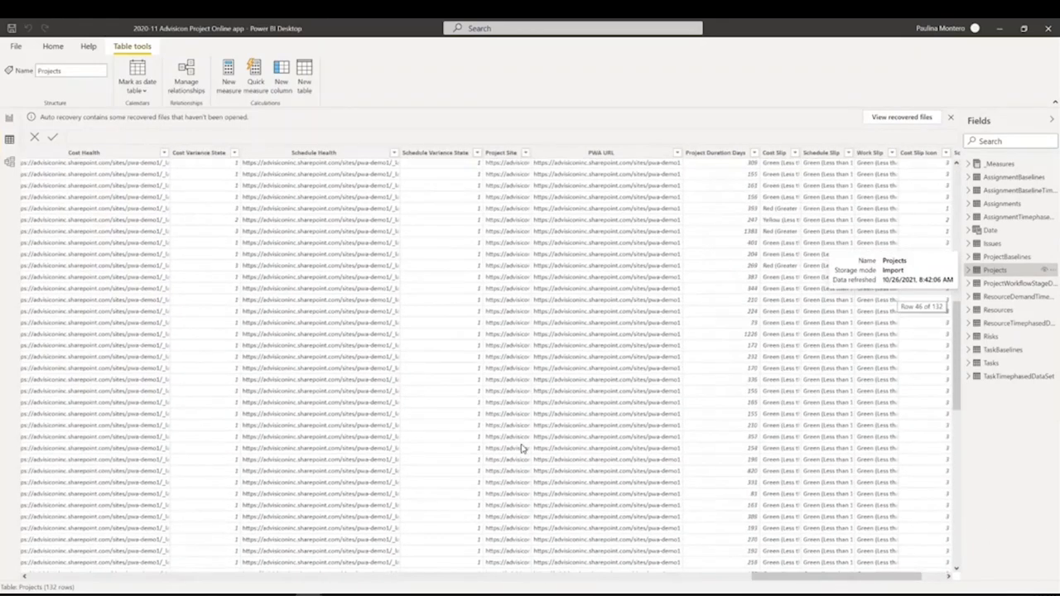
{"action": "scroll", "coordinate": [521, 448], "scroll_direction": "down", "scroll_amount": 10}
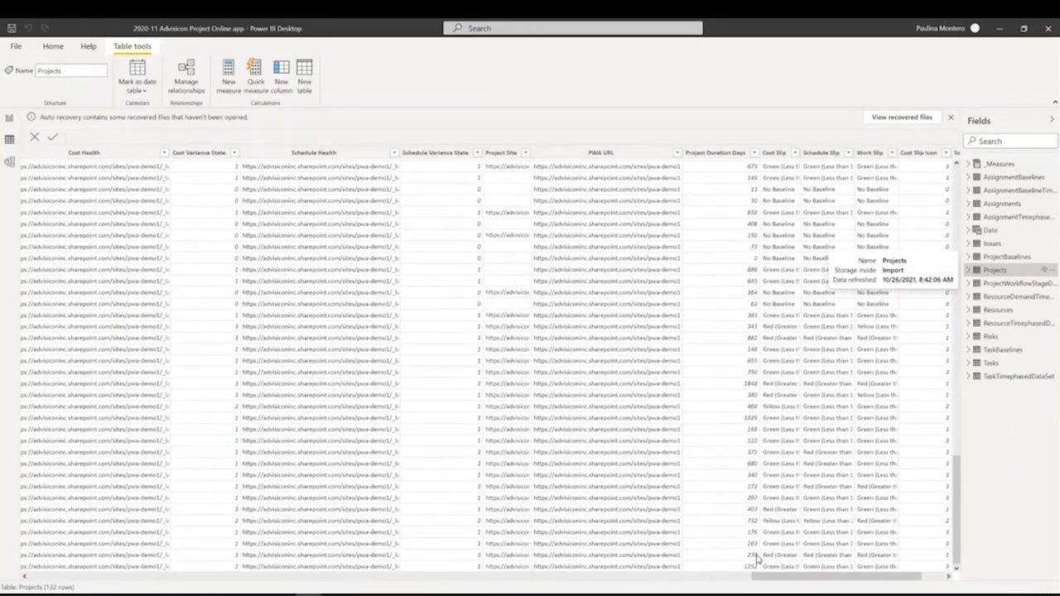
{"action": "left_click_drag", "start_coordinate": [760, 577], "coordinate": [108, 592]}
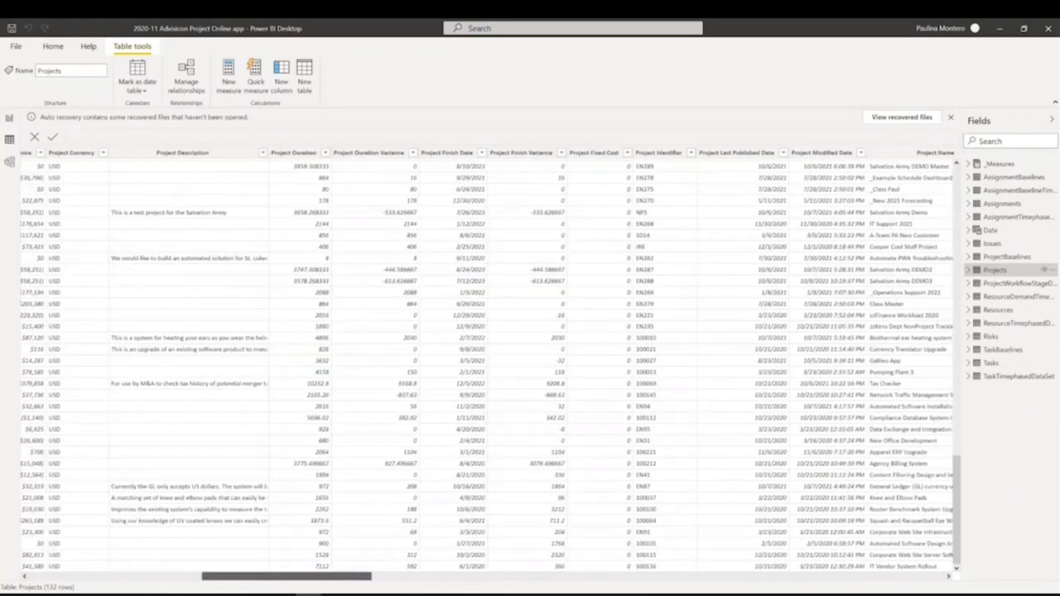
Return to the Portfolio Dashboard report and open the full list of available data source connectors.
{"action": "left_click", "coordinate": [9, 164]}
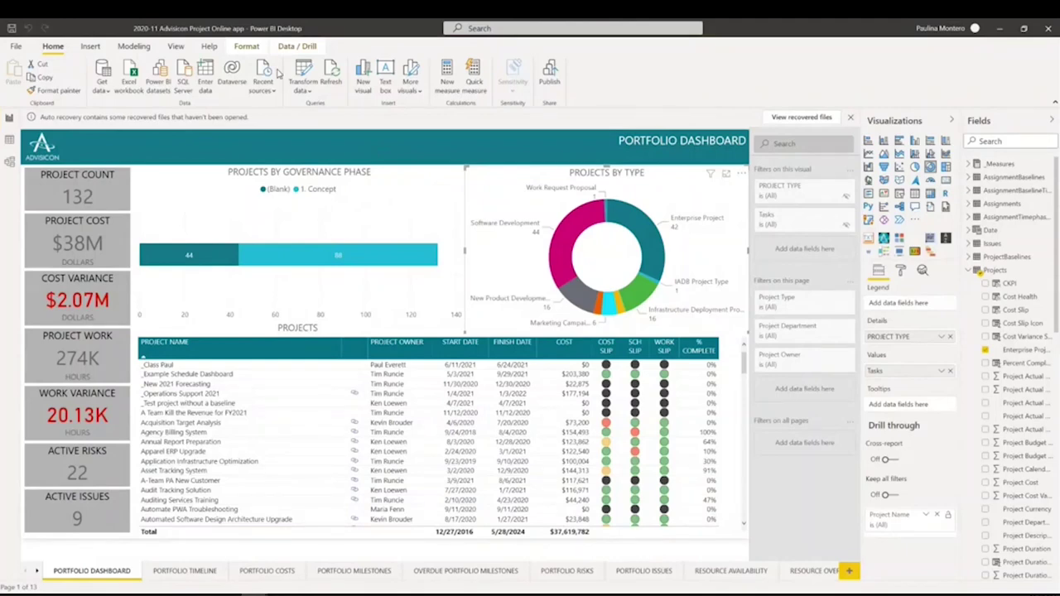
{"action": "left_click", "coordinate": [106, 96]}
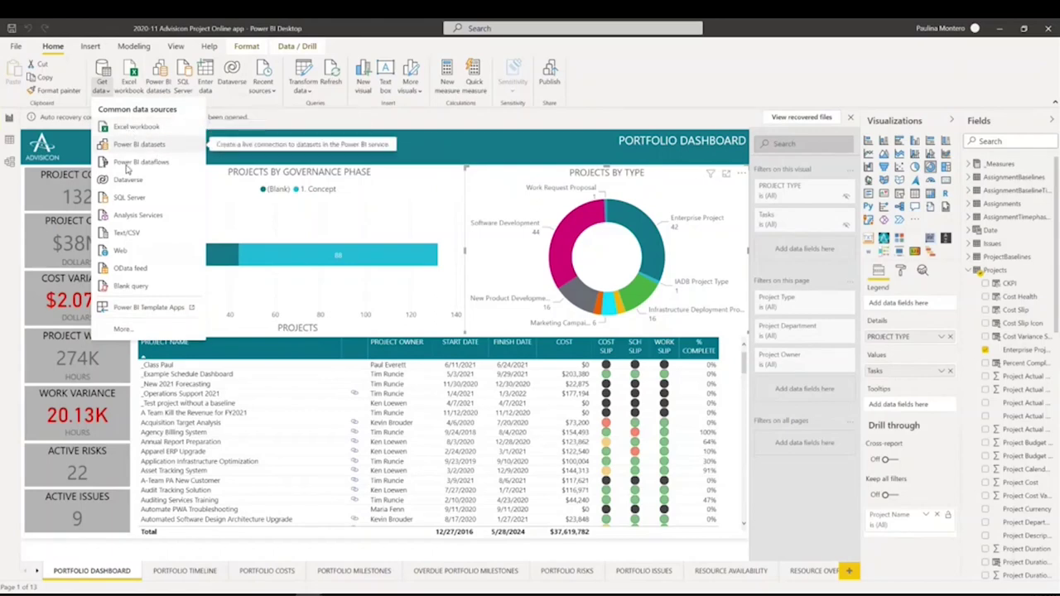
{"action": "left_click", "coordinate": [136, 331]}
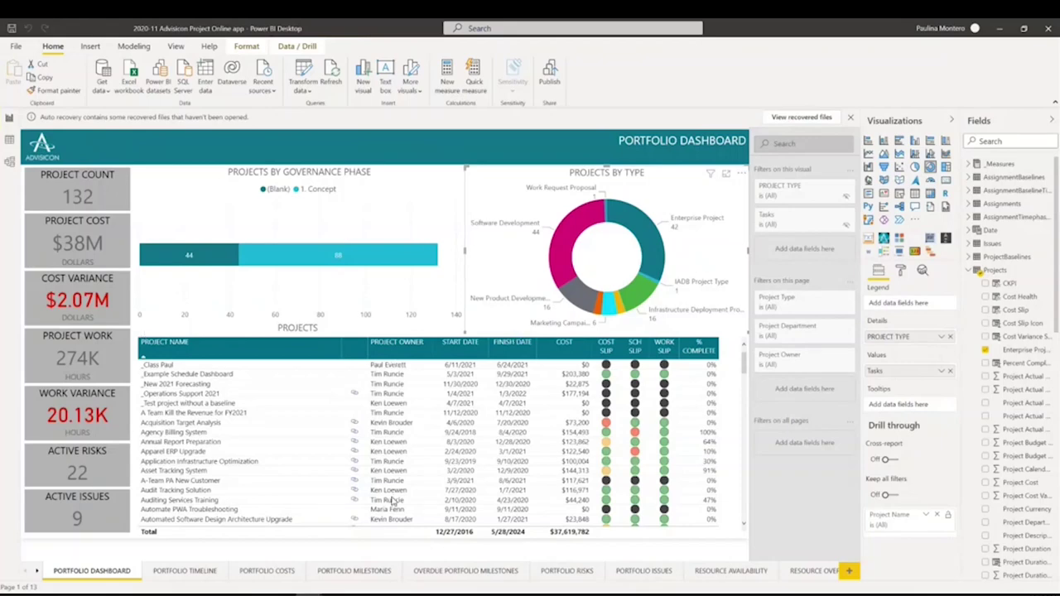
{"action": "left_click_drag", "start_coordinate": [501, 142], "coordinate": [381, 108]}
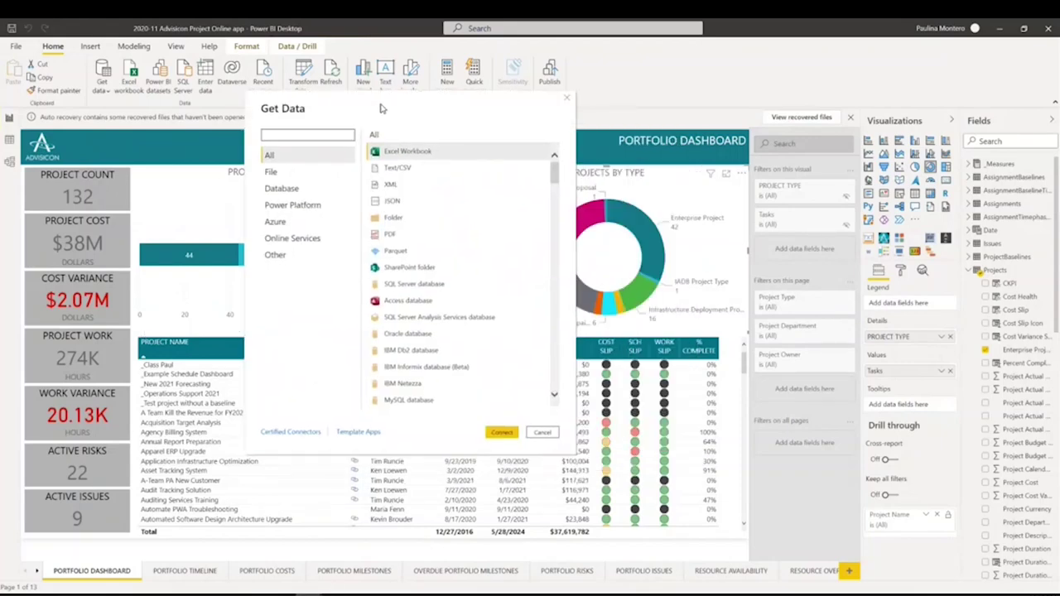
Review the data connectors offered in the File, Database, Power Platform and Azure categories.
{"action": "left_click", "coordinate": [315, 177]}
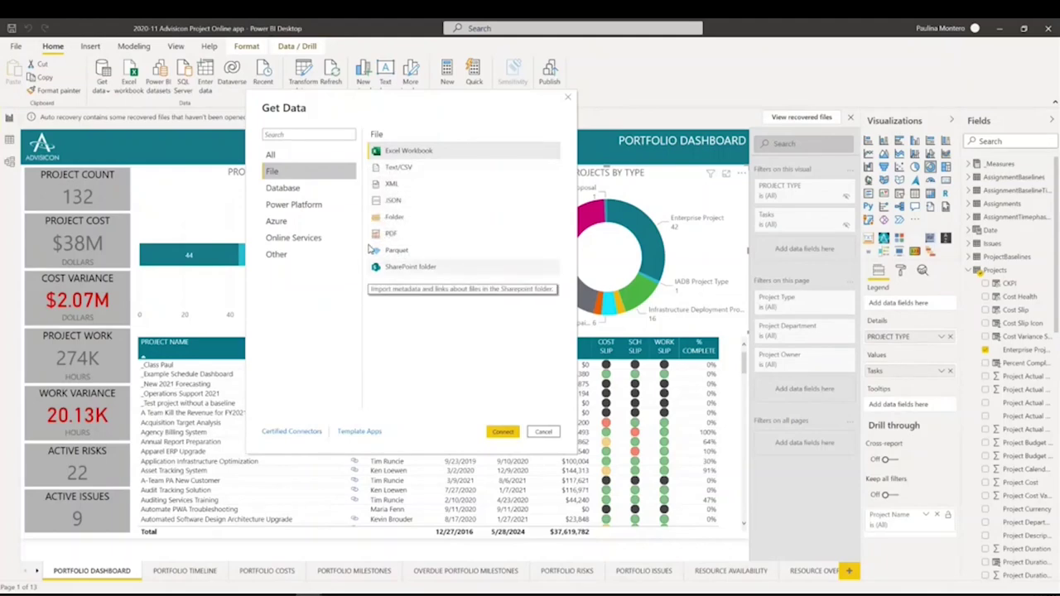
{"action": "left_click", "coordinate": [321, 192]}
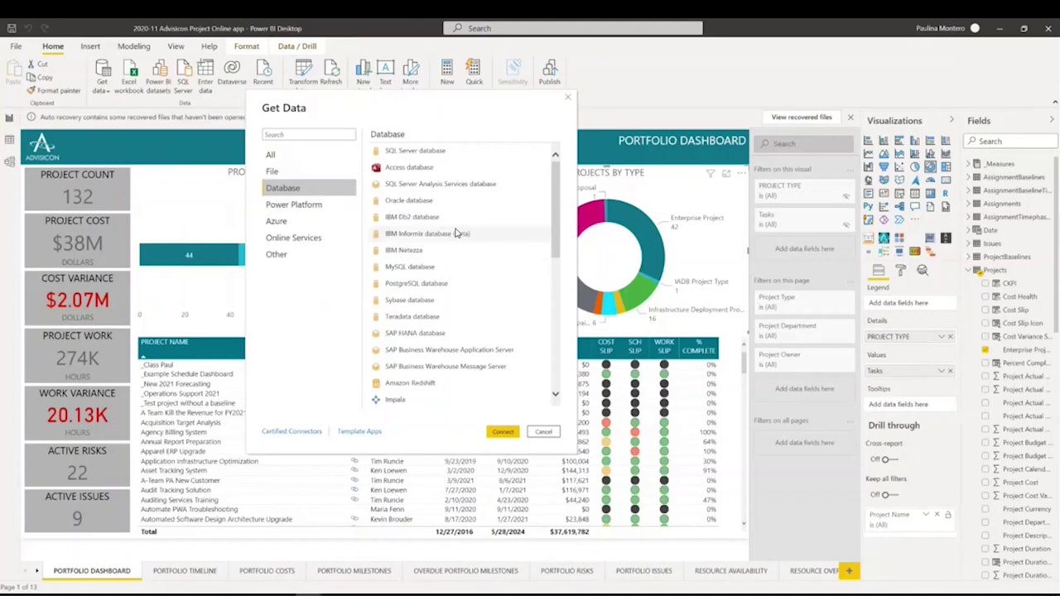
{"action": "scroll", "coordinate": [455, 232], "scroll_direction": "down", "scroll_amount": 2}
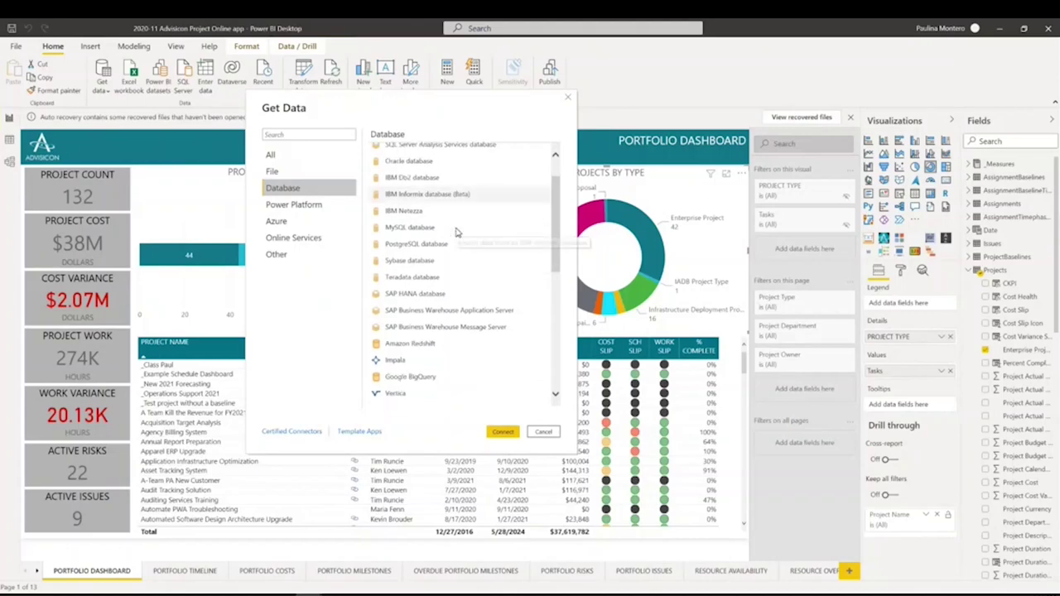
{"action": "left_click", "coordinate": [303, 214]}
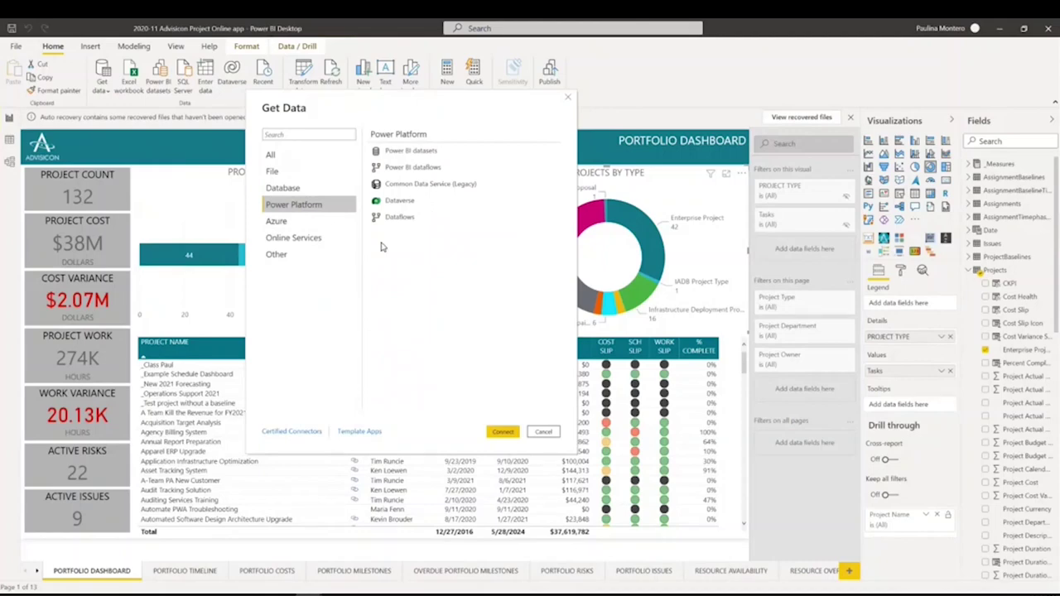
{"action": "left_click", "coordinate": [298, 225]}
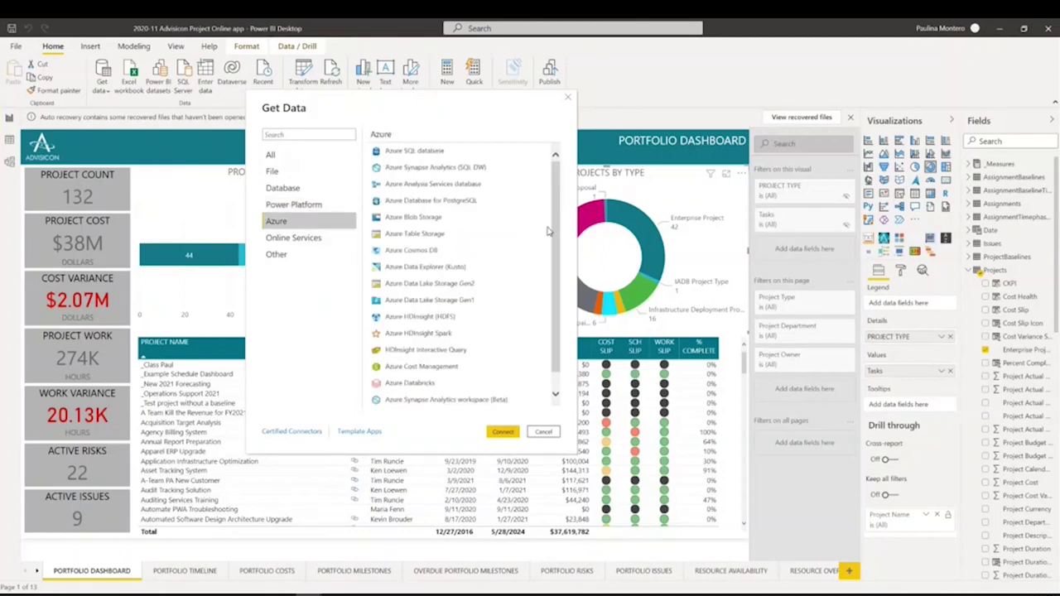
{"action": "scroll", "coordinate": [497, 327], "scroll_direction": "down", "scroll_amount": 1}
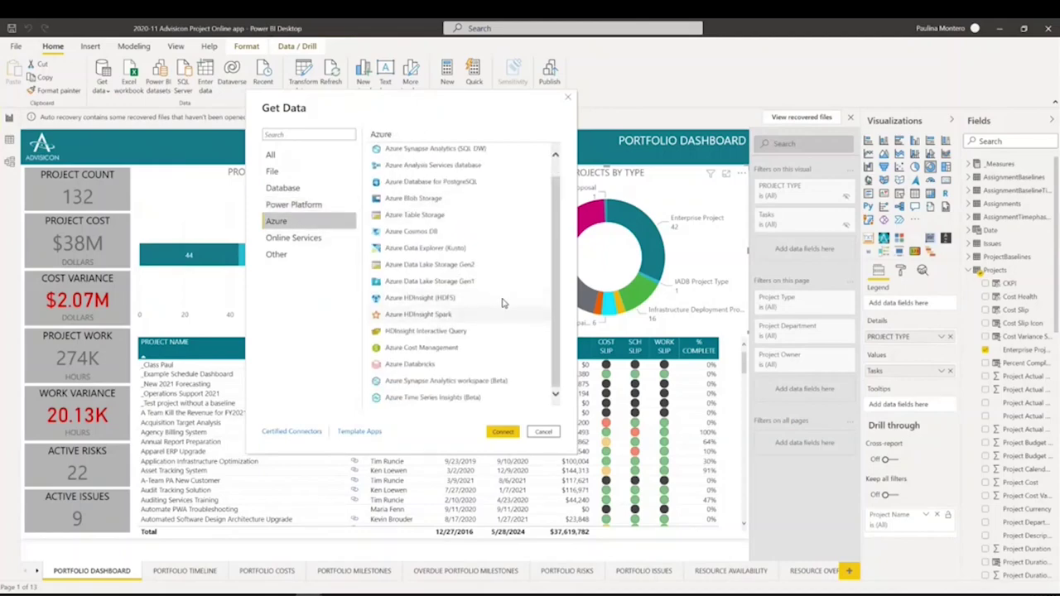
{"action": "scroll", "coordinate": [501, 252], "scroll_direction": "up", "scroll_amount": 1}
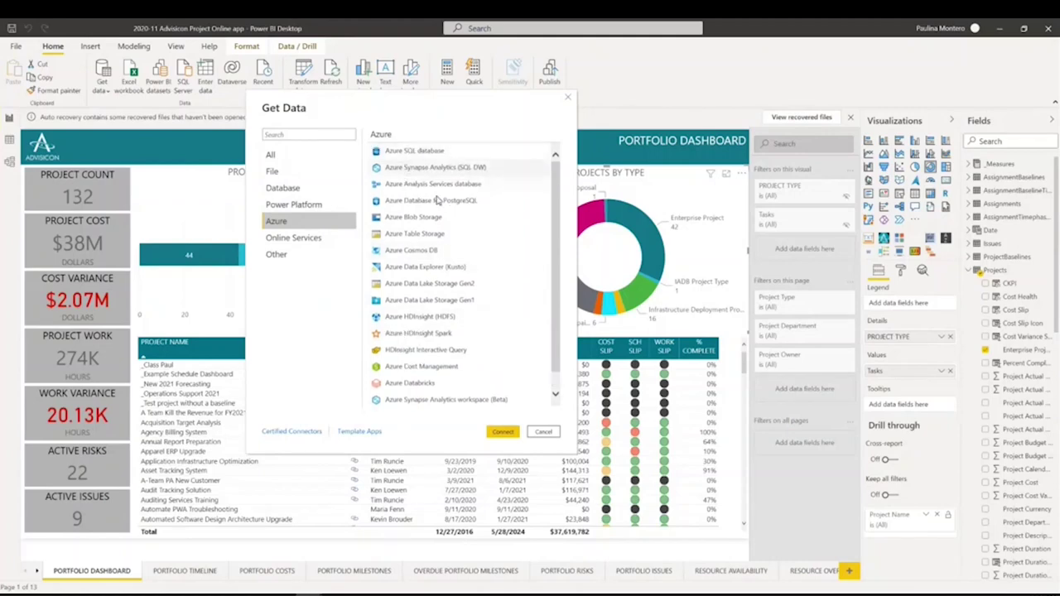
Review the Online Services and Other data connectors, including OData Feed, and close the connector list without connecting.
{"action": "left_click", "coordinate": [320, 241]}
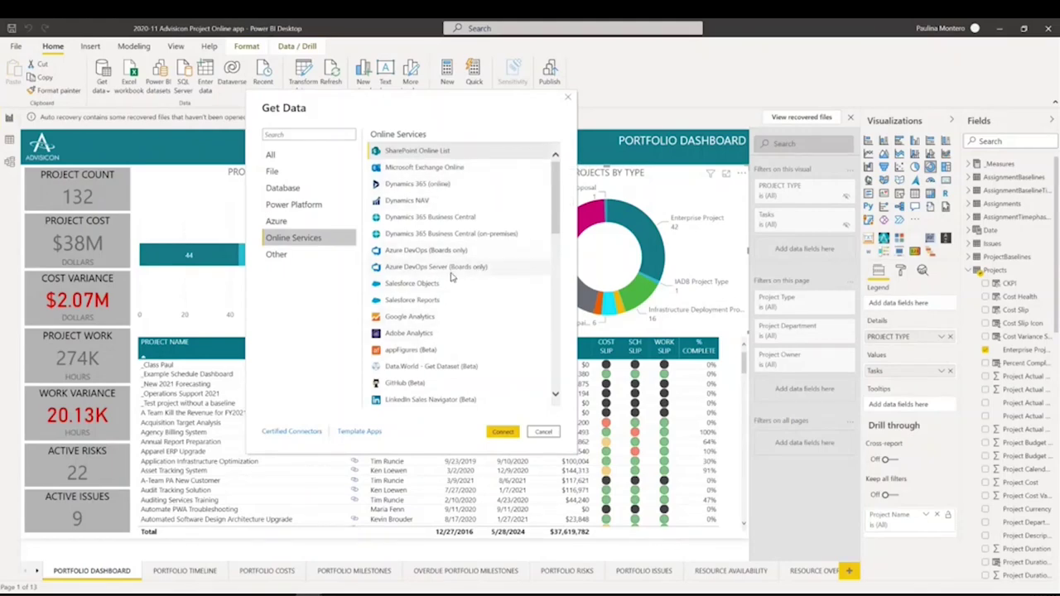
{"action": "scroll", "coordinate": [484, 305], "scroll_direction": "down", "scroll_amount": 3}
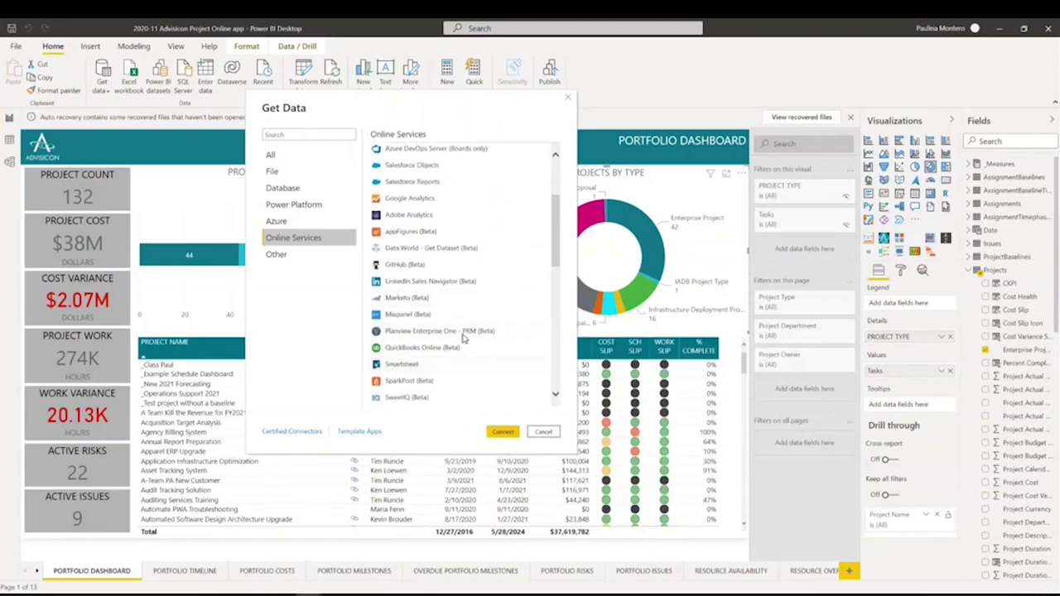
{"action": "scroll", "coordinate": [462, 338], "scroll_direction": "down", "scroll_amount": 3}
{"action": "scroll", "coordinate": [462, 338], "scroll_direction": "down", "scroll_amount": 5}
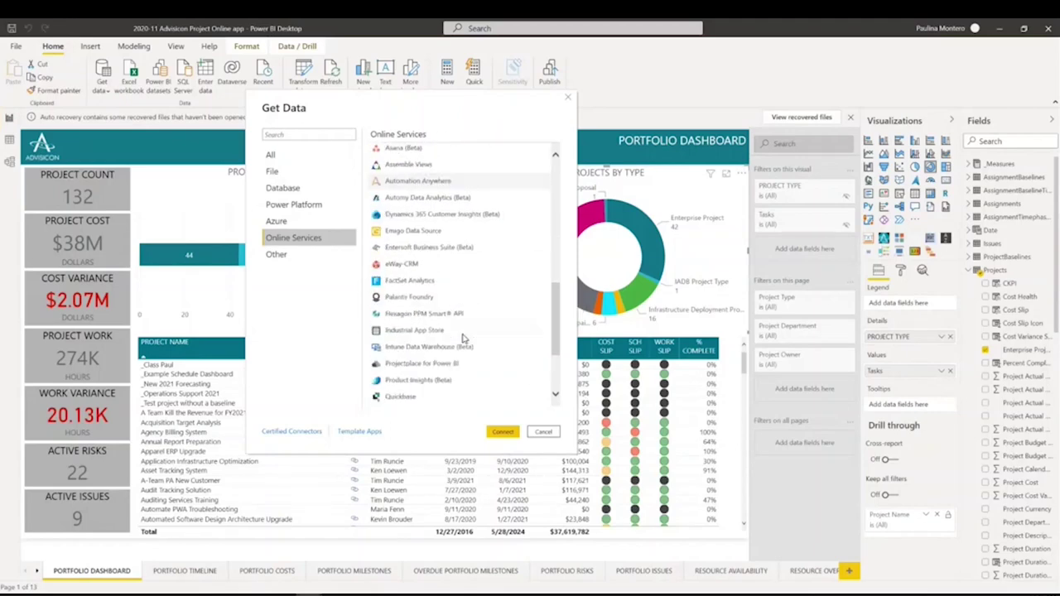
{"action": "left_click", "coordinate": [341, 260]}
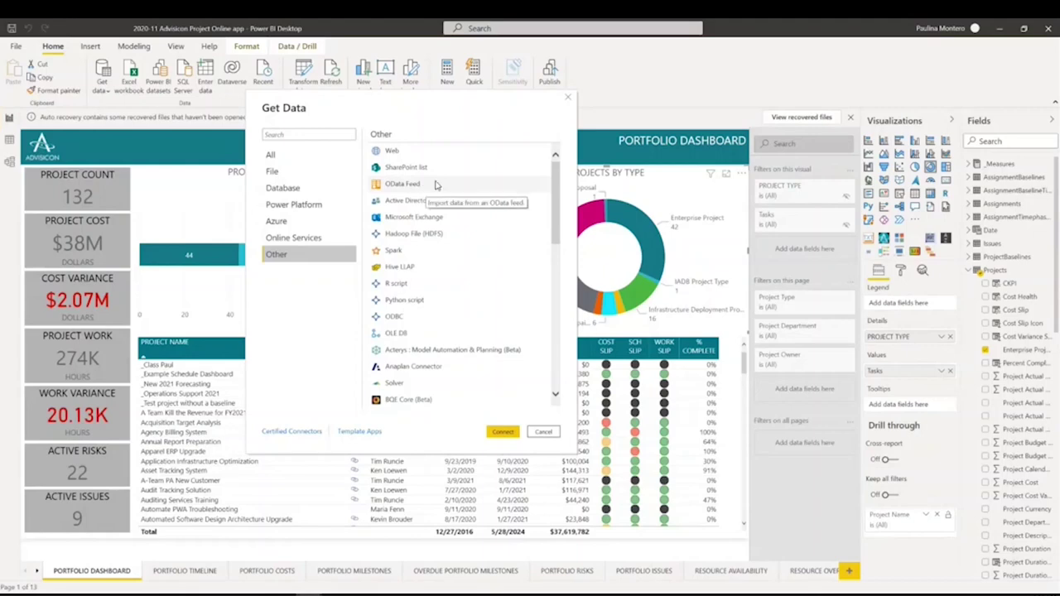
{"action": "key", "text": "Escape"}
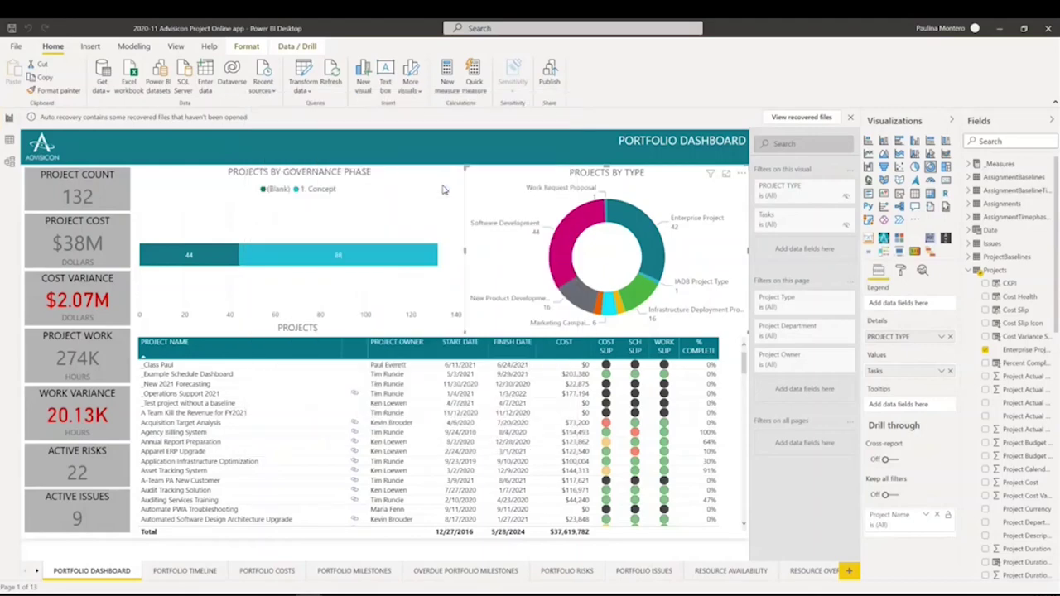
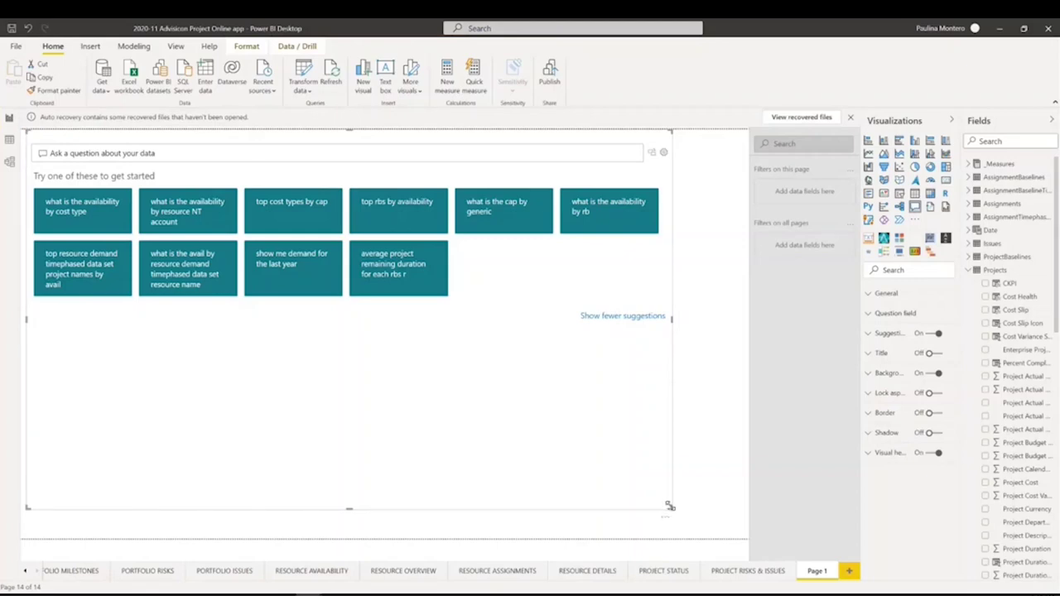
Replace the enlarged Q&A visual on Page 1 with a newly inserted Q&A visual.
{"action": "key", "text": "Delete"}
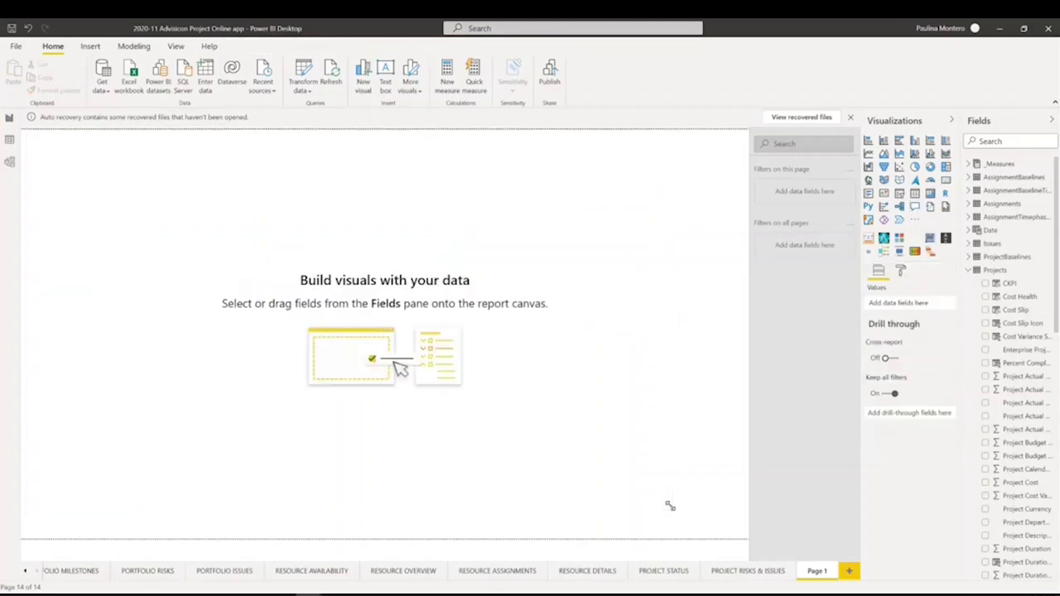
{"action": "left_click", "coordinate": [914, 208]}
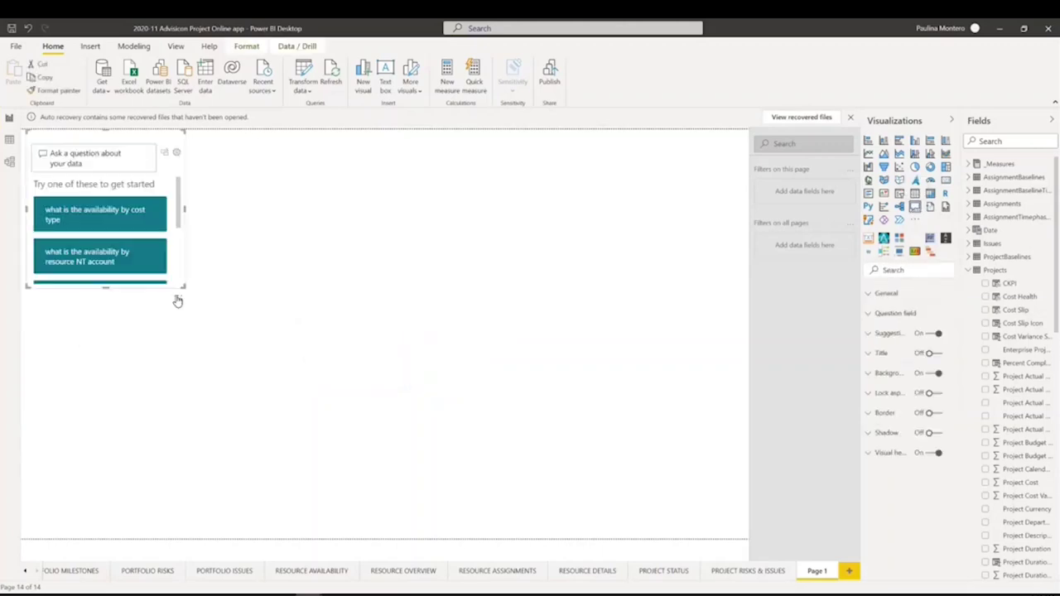
Enlarge the Q&A visual to fill Page 1, show all suggested questions, and ask "how many resources are active".
{"action": "left_click_drag", "start_coordinate": [184, 287], "coordinate": [741, 518]}
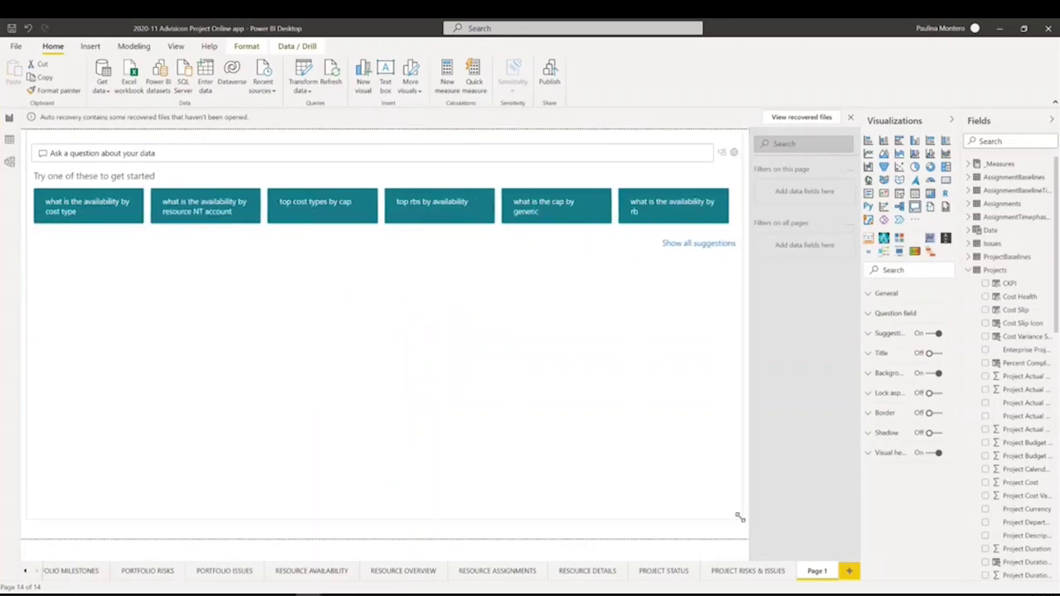
{"action": "left_click", "coordinate": [672, 245]}
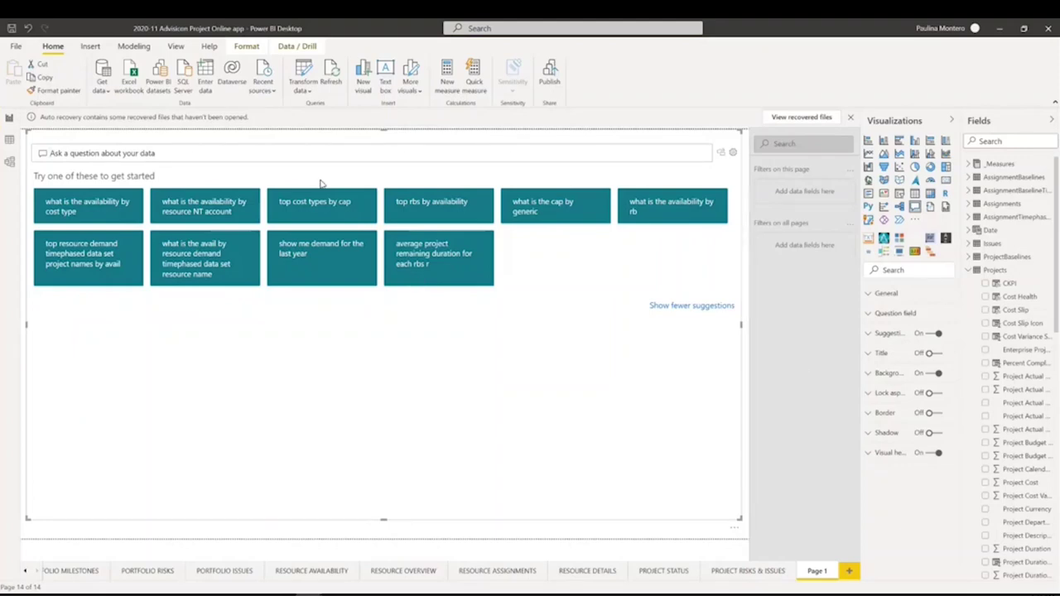
{"action": "type", "text": "how many"}
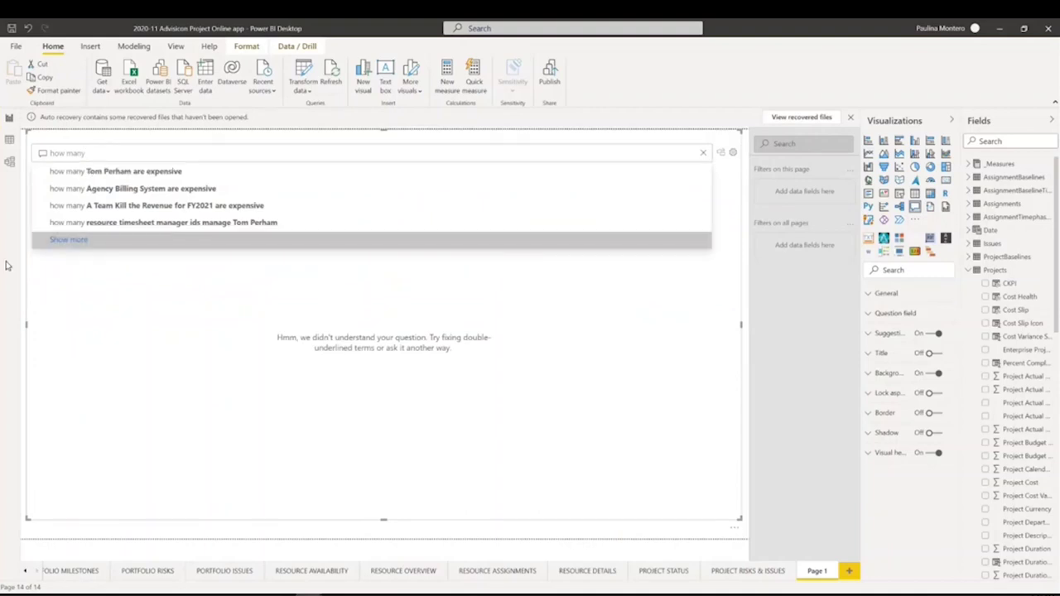
{"action": "left_click", "coordinate": [70, 239]}
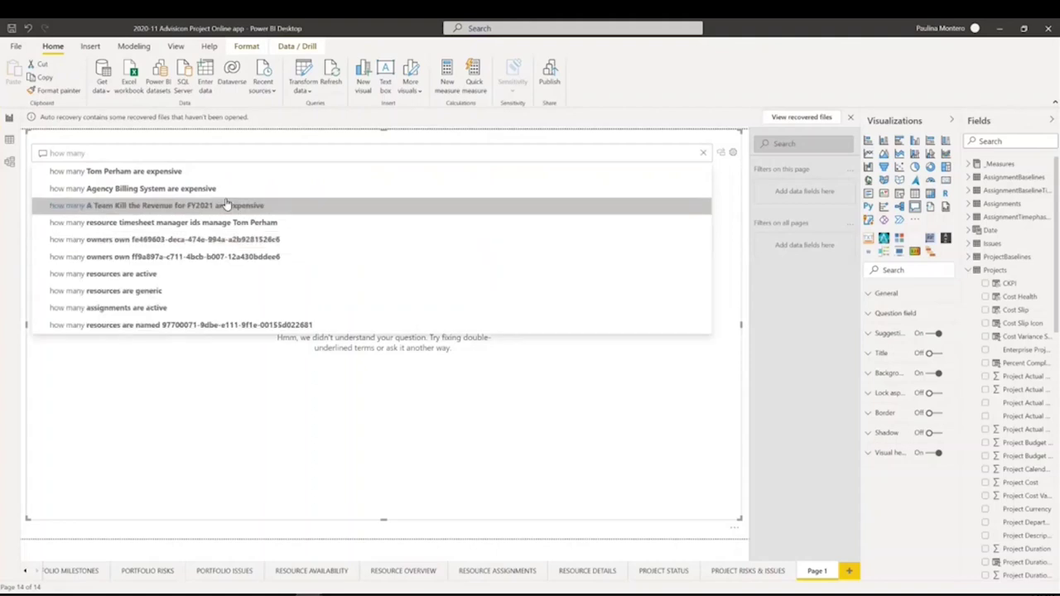
{"action": "left_click", "coordinate": [193, 277]}
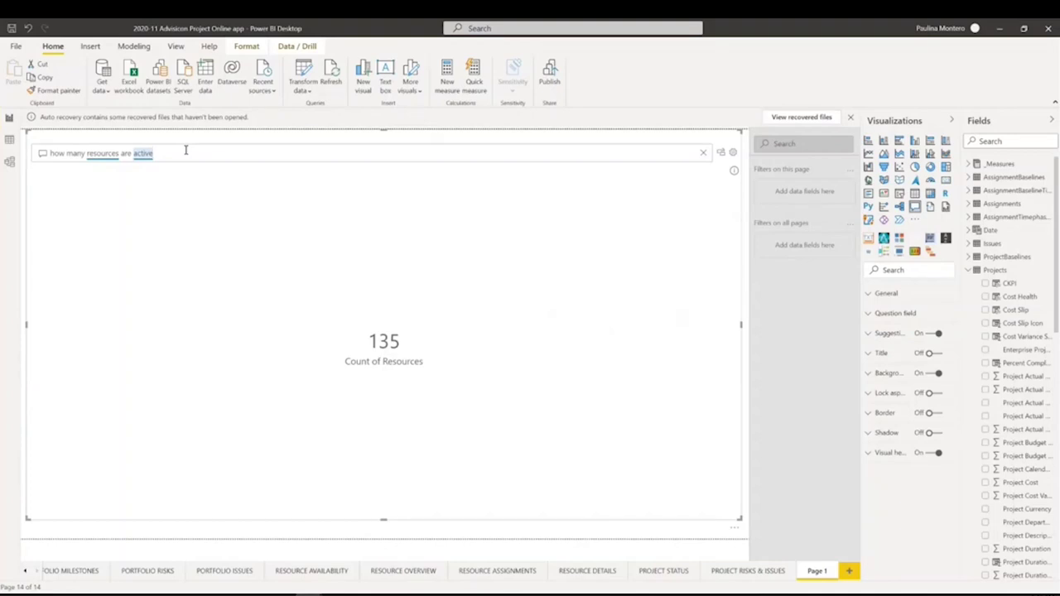
Replace the question in the Q&A visual with the suggested question "what cost slip".
{"action": "key", "text": "BackSpace"}
{"action": "key", "text": "BackSpace"}
{"action": "key", "text": "BackSpace"}
{"action": "key", "text": "BackSpace"}
{"action": "key", "text": "BackSpace"}
{"action": "key", "text": "BackSpace"}
{"action": "key", "text": "BackSpace"}
{"action": "key", "text": "BackSpace"}
{"action": "key", "text": "BackSpace"}
{"action": "key", "text": "BackSpace"}
{"action": "key", "text": "BackSpace"}
{"action": "key", "text": "BackSpace"}
{"action": "key", "text": "BackSpace"}
{"action": "key", "text": "BackSpace"}
{"action": "key", "text": "BackSpace"}
{"action": "key", "text": "BackSpace"}
{"action": "key", "text": "BackSpace"}
{"action": "key", "text": "BackSpace"}
{"action": "key", "text": "BackSpace"}
{"action": "key", "text": "BackSpace"}
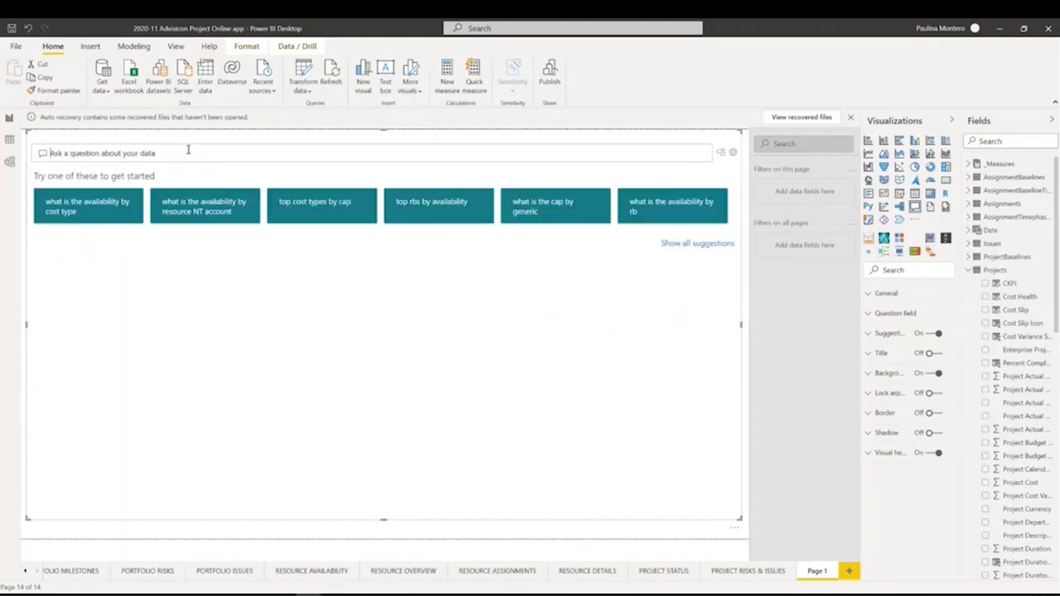
{"action": "type", "text": "what"}
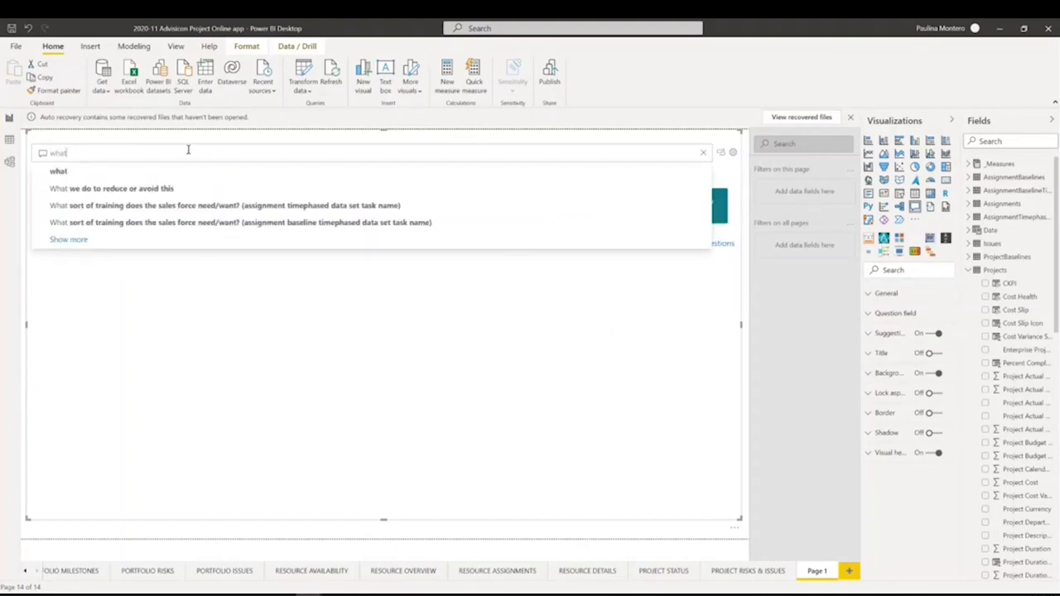
{"action": "type", "text": " s"}
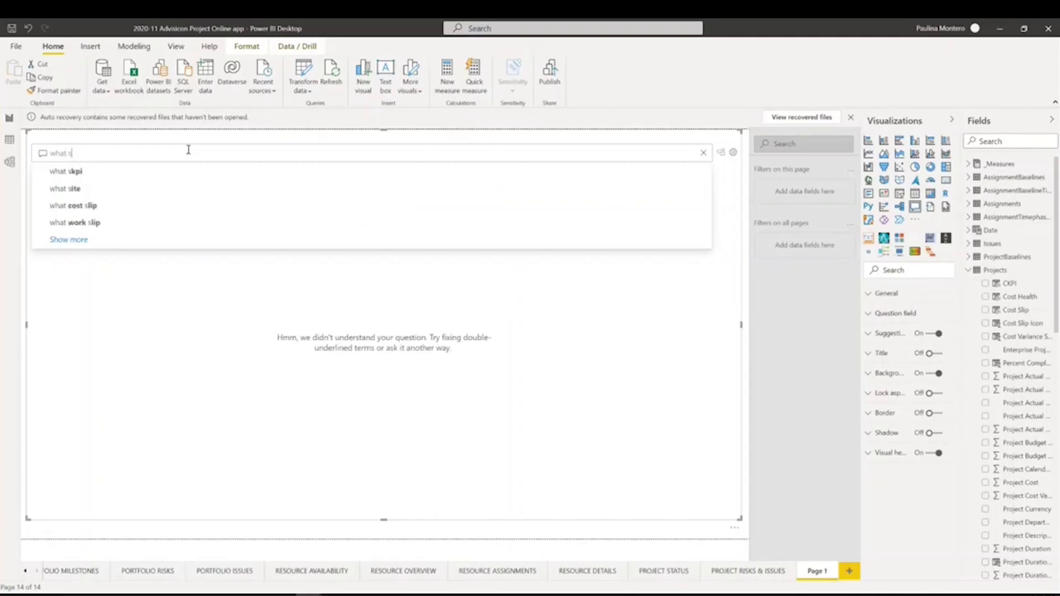
{"action": "left_click", "coordinate": [105, 207]}
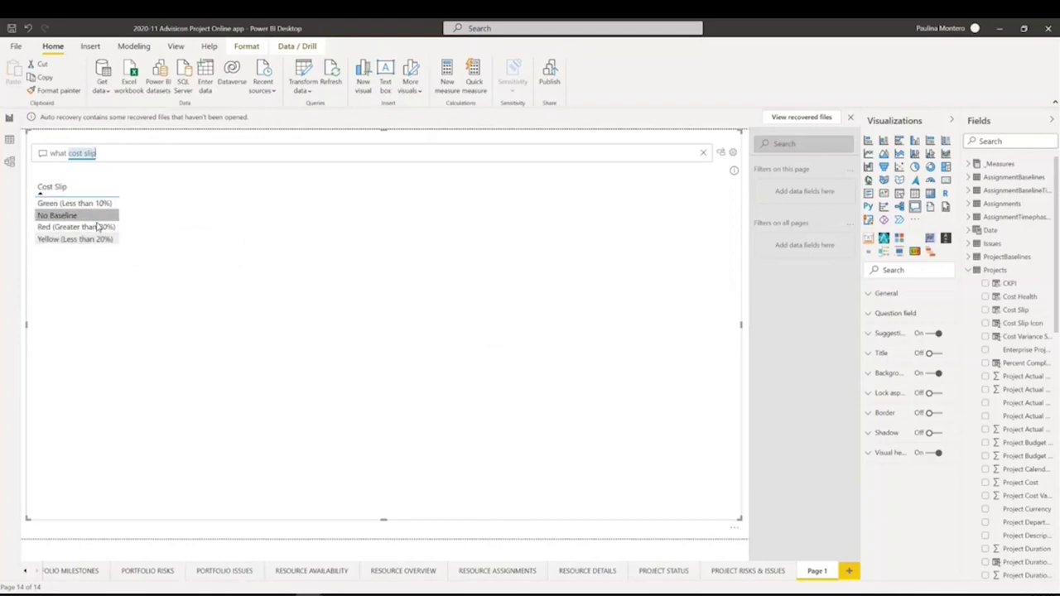
Change the question to "how any projects by project actual finish date" and turn the Q&A result into a standard visual.
{"action": "left_click", "coordinate": [51, 153]}
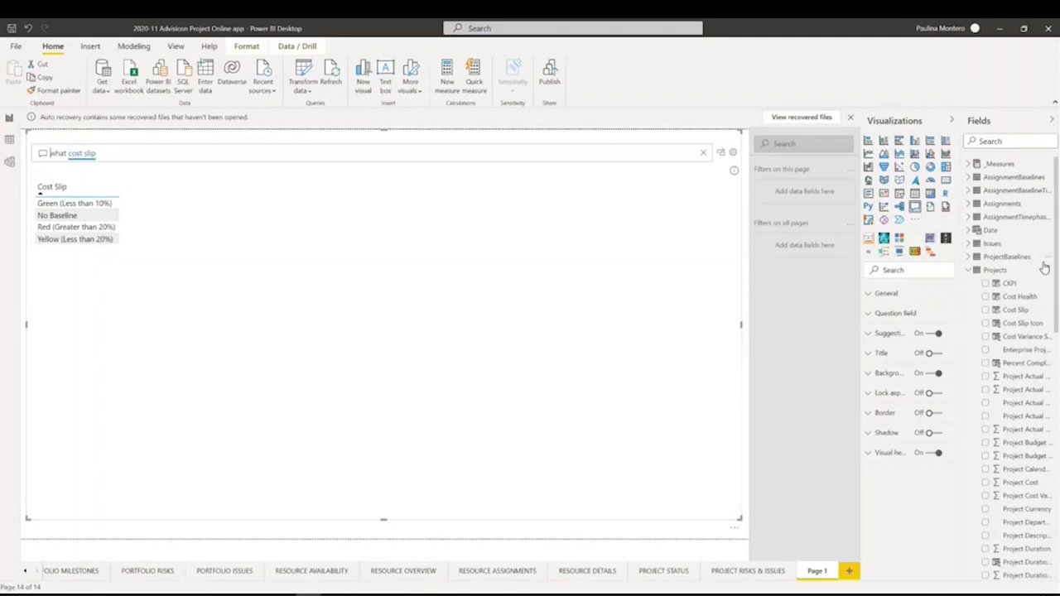
{"action": "left_click", "coordinate": [353, 156]}
{"action": "key", "text": "BackSpace"}
{"action": "key", "text": "BackSpace"}
{"action": "key", "text": "BackSpace"}
{"action": "key", "text": "BackSpace"}
{"action": "key", "text": "BackSpace"}
{"action": "key", "text": "BackSpace"}
{"action": "key", "text": "BackSpace"}
{"action": "key", "text": "BackSpace"}
{"action": "key", "text": "BackSpace"}
{"action": "key", "text": "BackSpace"}
{"action": "key", "text": "BackSpace"}
{"action": "key", "text": "BackSpace"}
{"action": "key", "text": "BackSpace"}
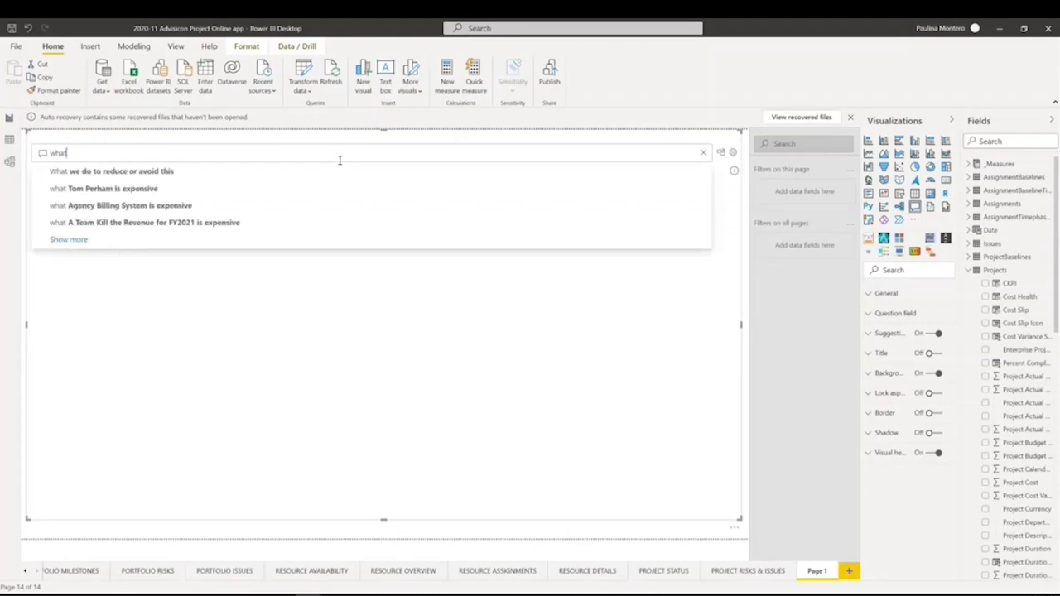
{"action": "key", "text": "BackSpace"}
{"action": "type", "text": "how"}
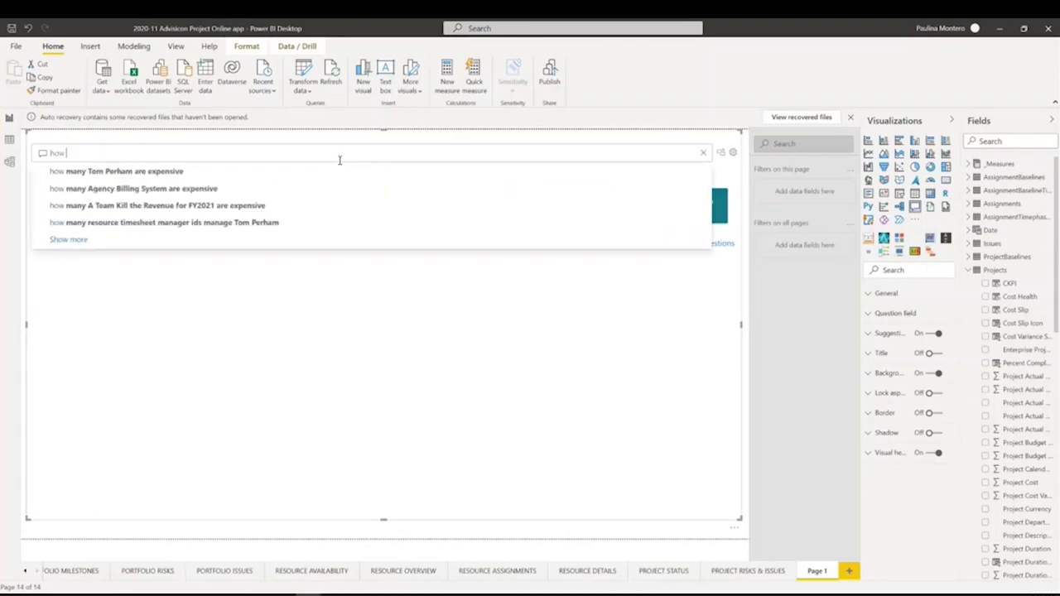
{"action": "type", "text": " any projects"}
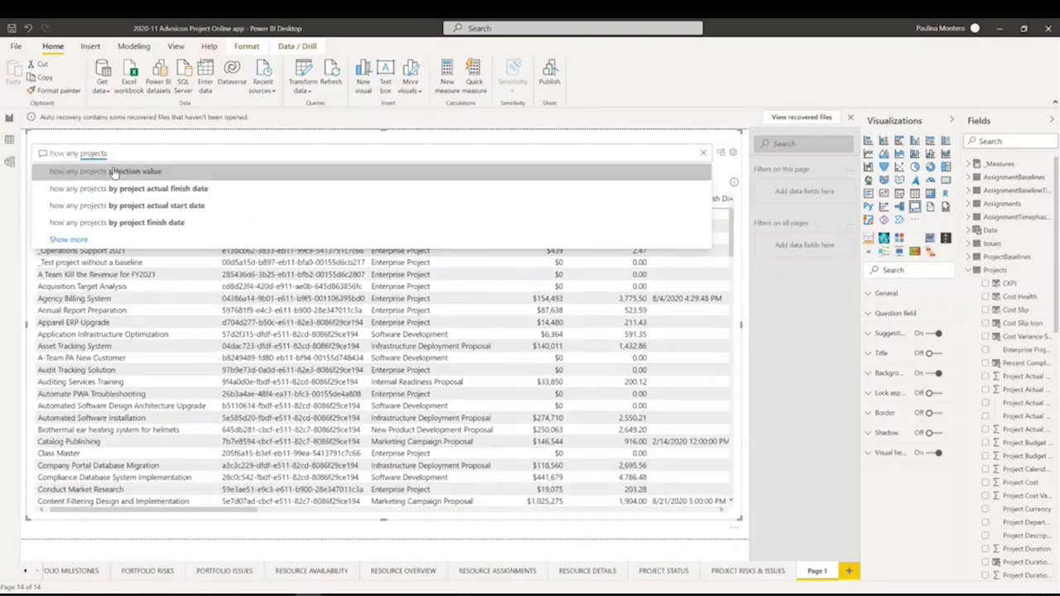
{"action": "left_click", "coordinate": [259, 192]}
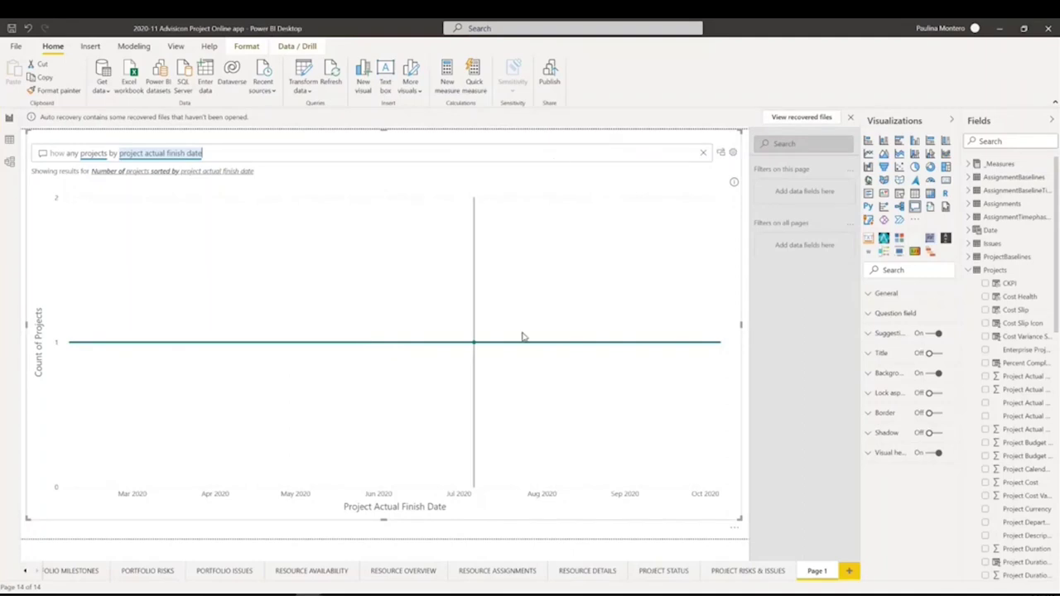
{"action": "left_click", "coordinate": [721, 153]}
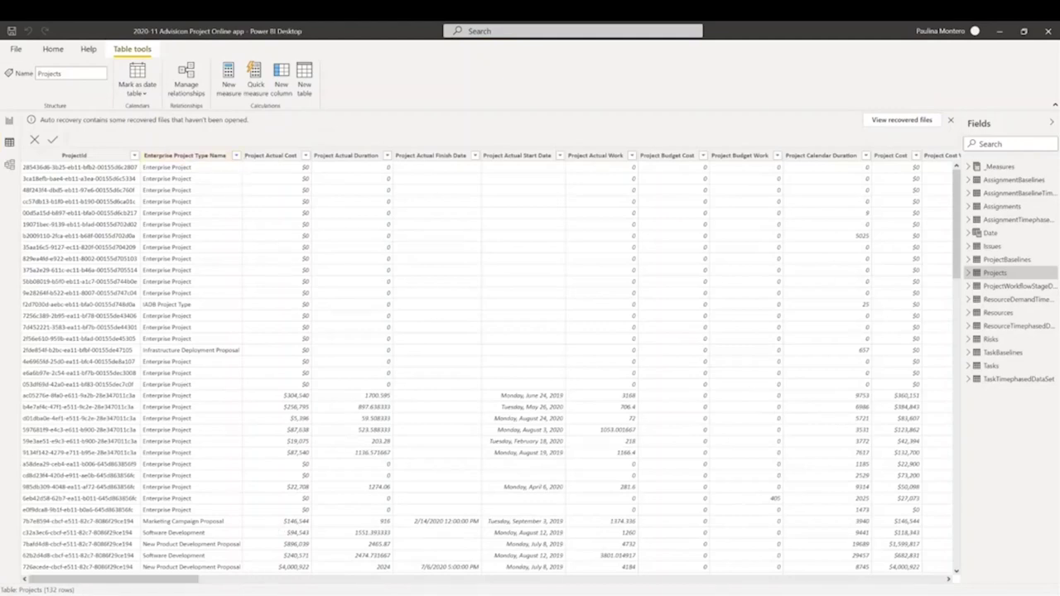
Look through all columns of the Projects data table, through to Work Slip Icon.
{"action": "left_click_drag", "start_coordinate": [179, 584], "coordinate": [540, 563]}
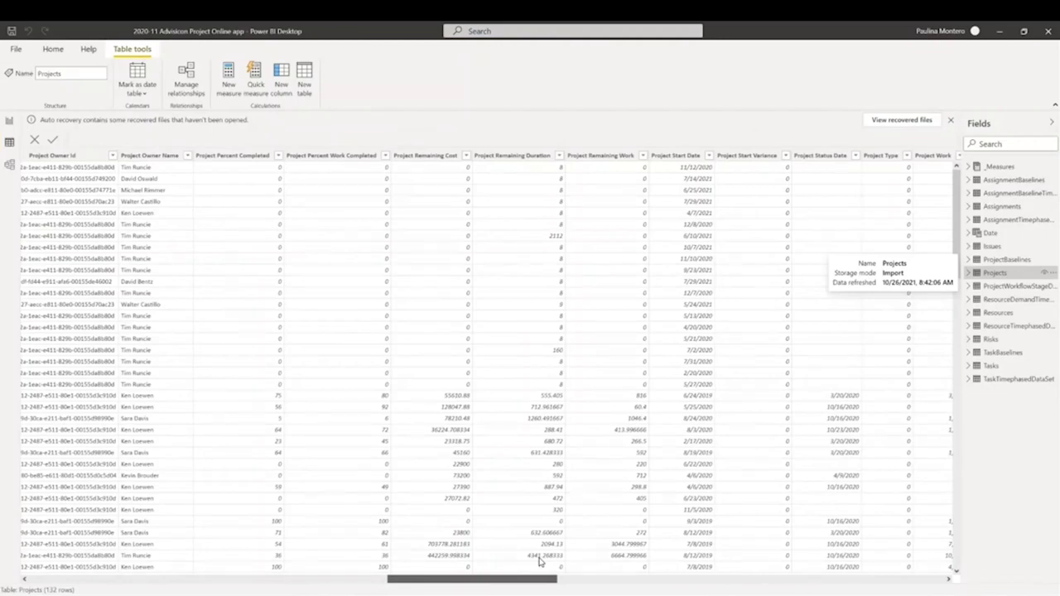
{"action": "mouse_move", "coordinate": [540, 562]}
{"action": "left_mouse_down"}
{"action": "mouse_move", "coordinate": [748, 570]}
{"action": "mouse_move", "coordinate": [764, 580]}
{"action": "mouse_move", "coordinate": [918, 528]}
{"action": "left_mouse_up"}
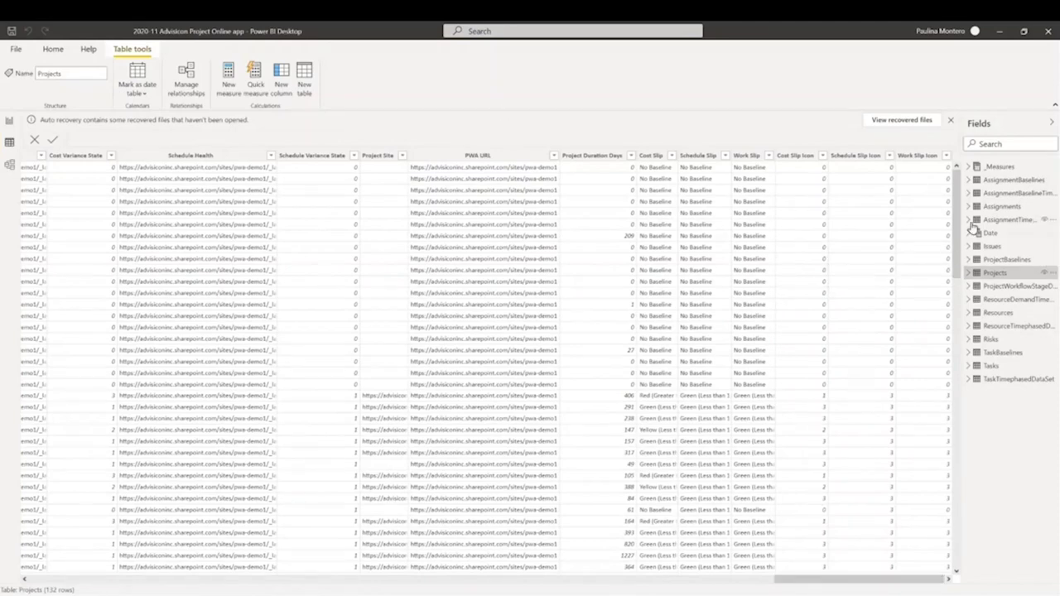
{"action": "left_click_drag", "start_coordinate": [956, 212], "coordinate": [954, 178]}
Review the Assignments table's columns and the filter choices of AssignmentBookingName, keeping all values selected.
{"action": "left_click", "coordinate": [1016, 208]}
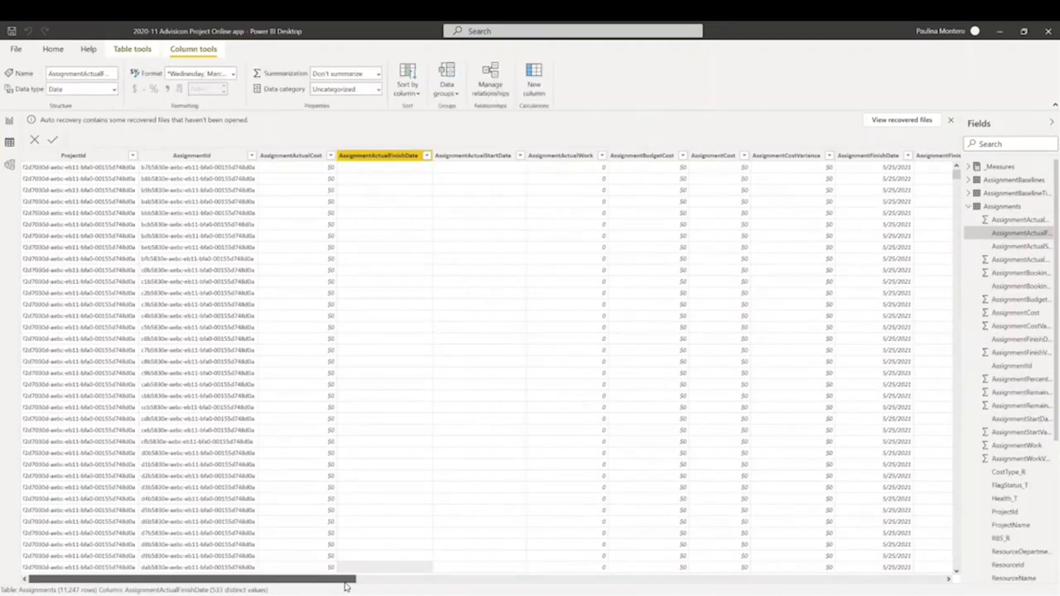
{"action": "left_click_drag", "start_coordinate": [347, 579], "coordinate": [944, 577]}
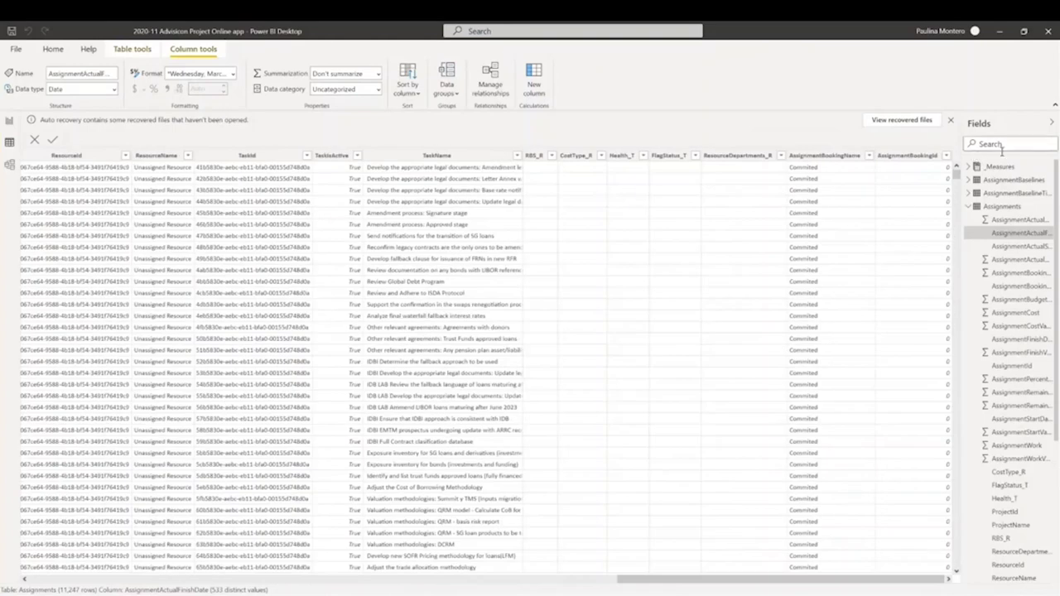
{"action": "left_click", "coordinate": [869, 156]}
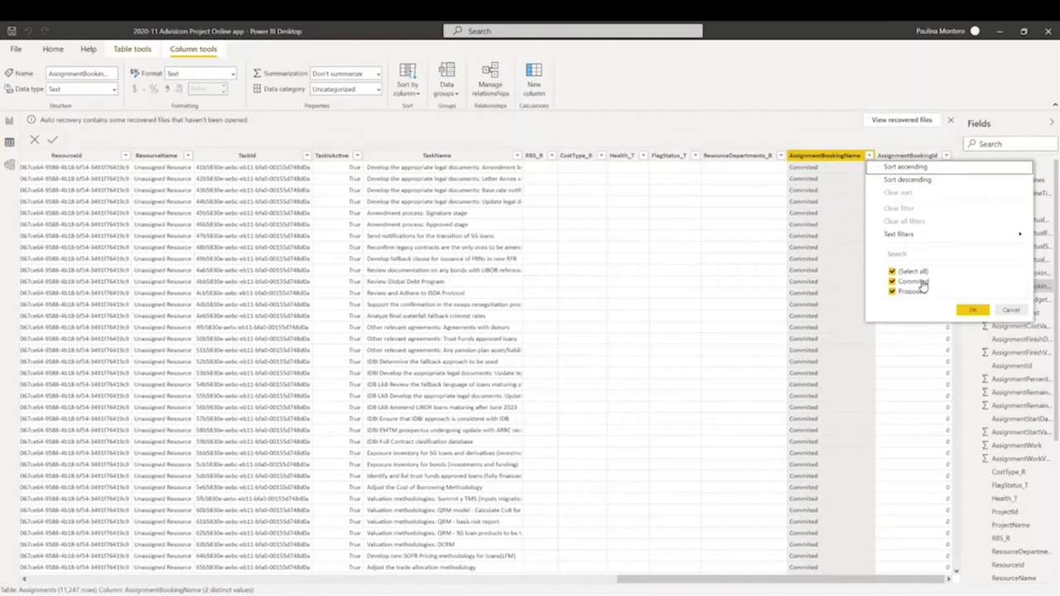
{"action": "left_click", "coordinate": [973, 310]}
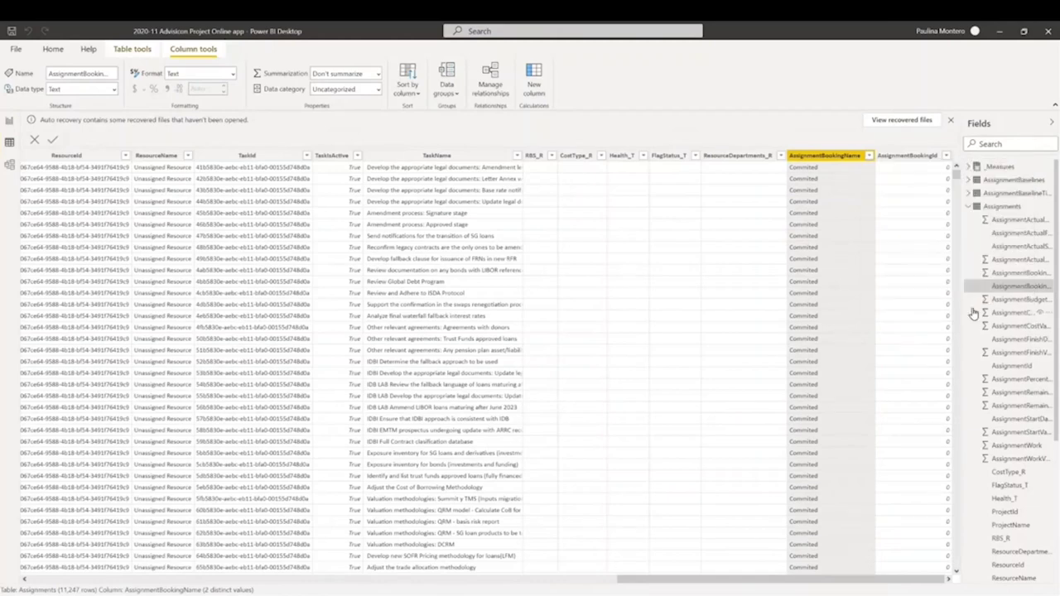
{"action": "left_click", "coordinate": [967, 211]}
Open the Tasks table and look through its columns up to Task Duration and back to ProjectId.
{"action": "left_click", "coordinate": [993, 367]}
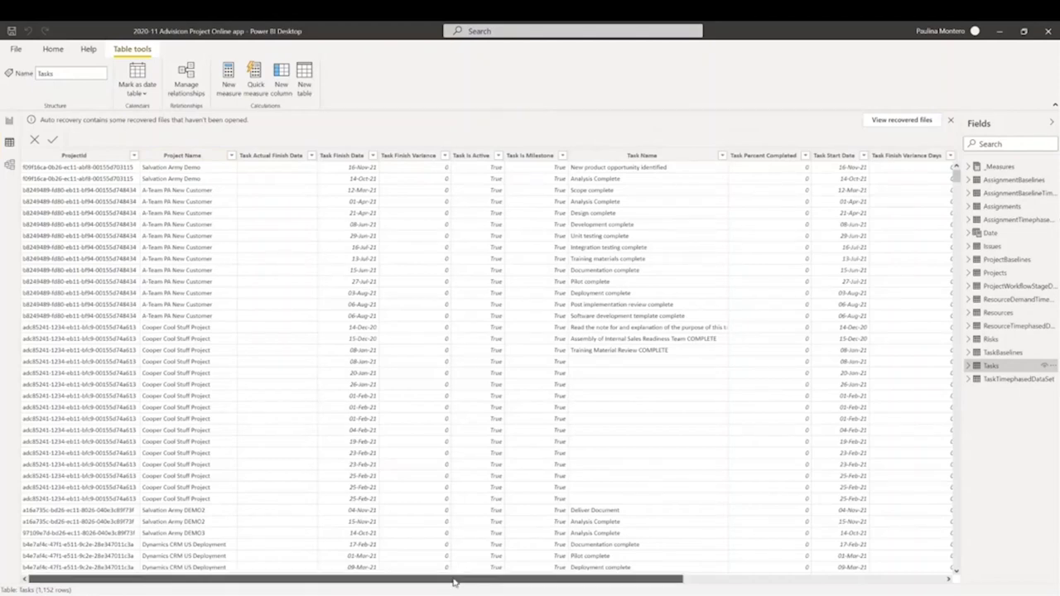
{"action": "left_click_drag", "start_coordinate": [455, 580], "coordinate": [714, 565]}
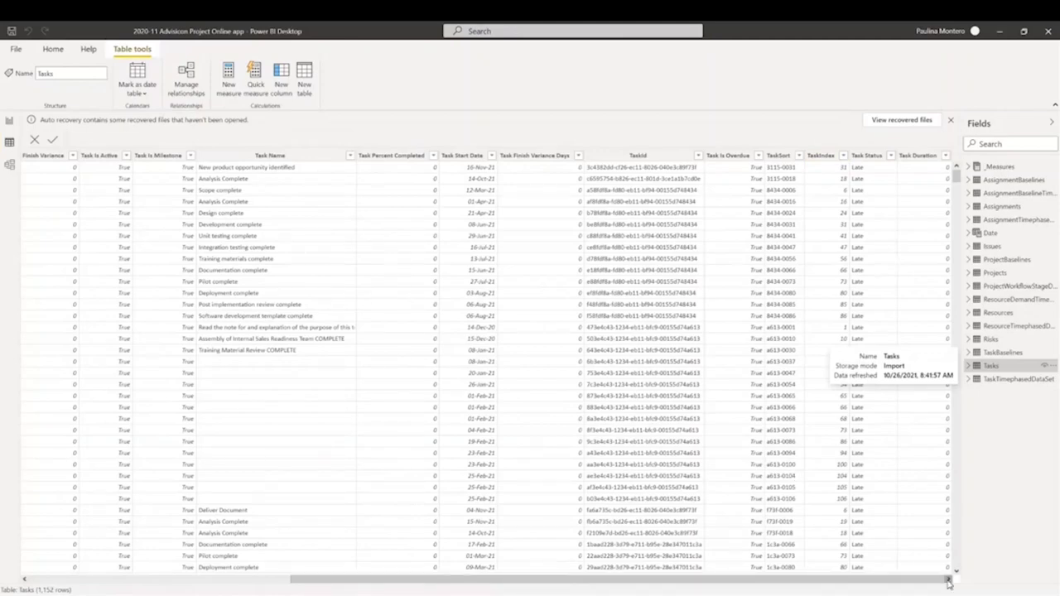
{"action": "left_click_drag", "start_coordinate": [949, 582], "coordinate": [751, 583]}
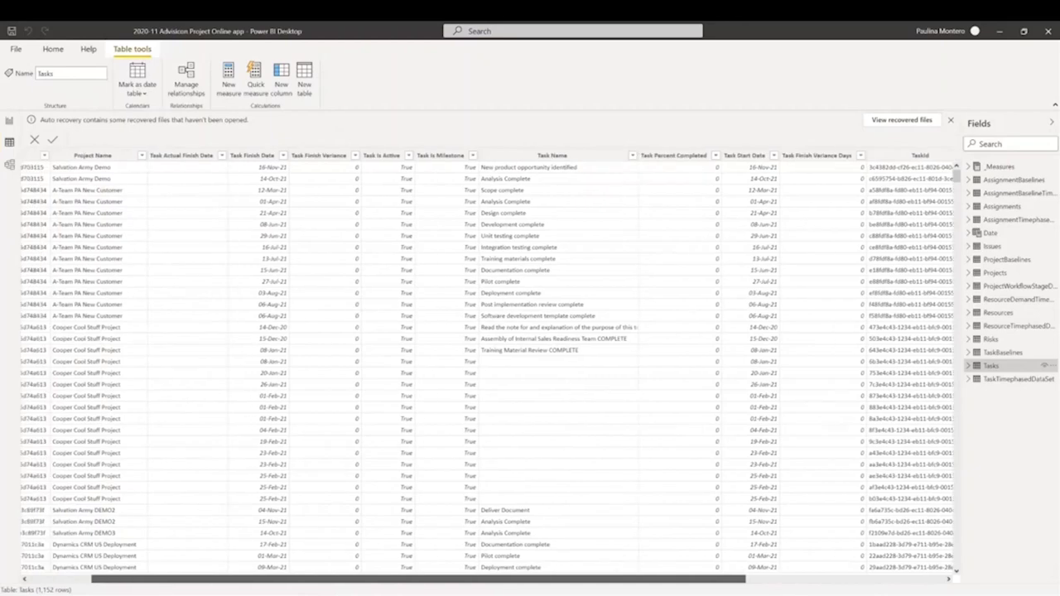
{"action": "scroll", "coordinate": [490, 368], "scroll_direction": "left", "scroll_amount": 3}
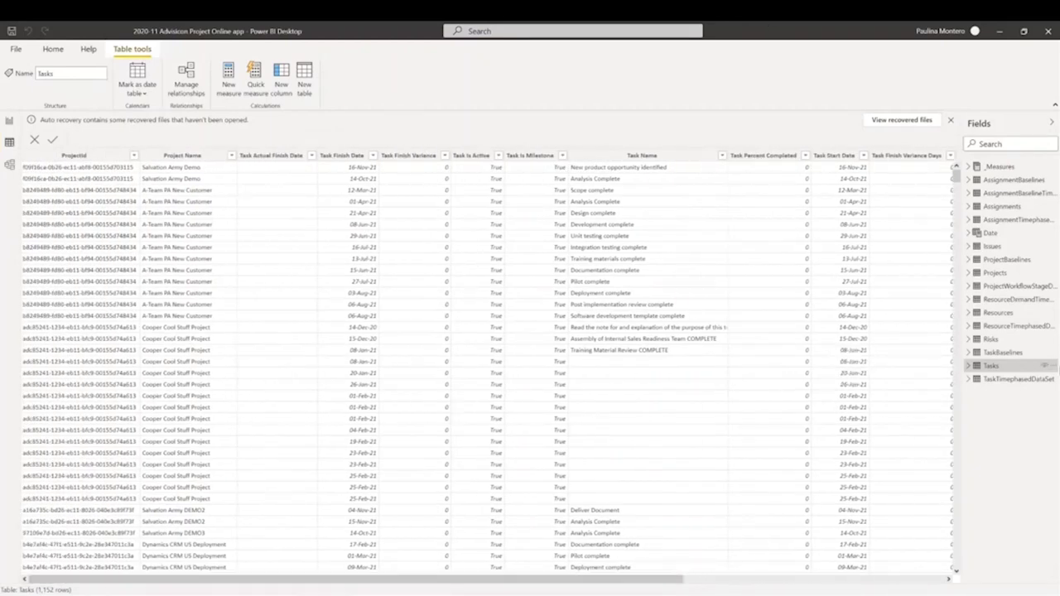
Open the TaskTimephasedDataSet table and browse its daily task rows.
{"action": "left_click", "coordinate": [1012, 380]}
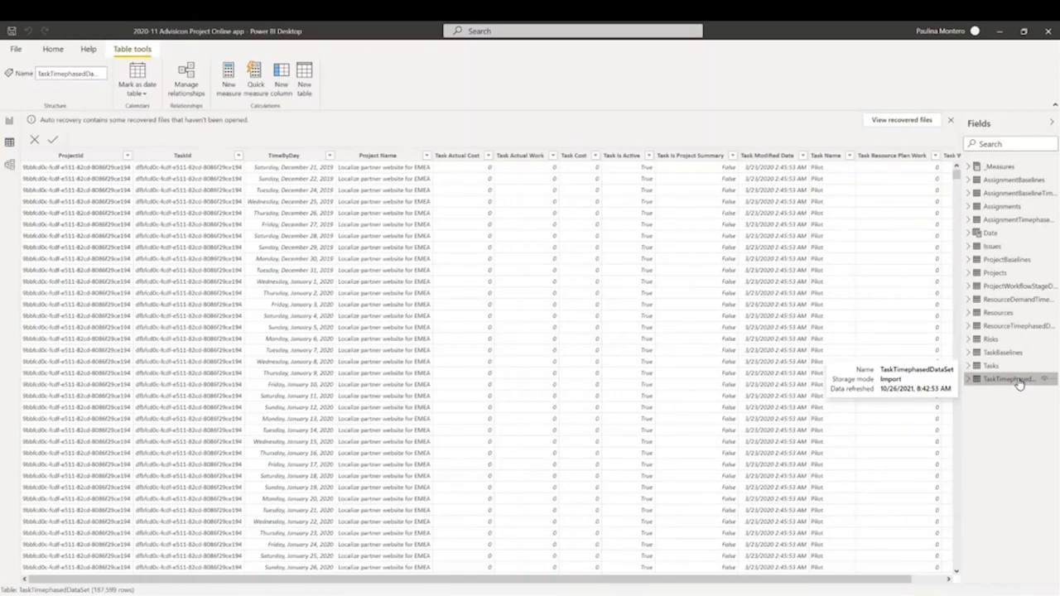
{"action": "scroll", "coordinate": [439, 308], "scroll_direction": "down", "scroll_amount": 10}
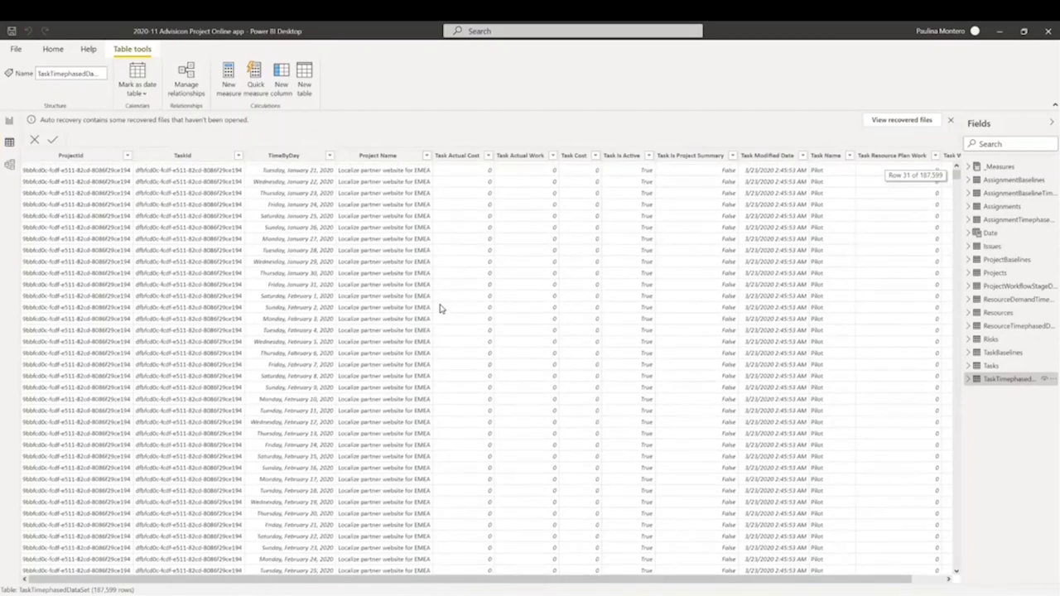
{"action": "scroll", "coordinate": [439, 309], "scroll_direction": "down", "scroll_amount": 20}
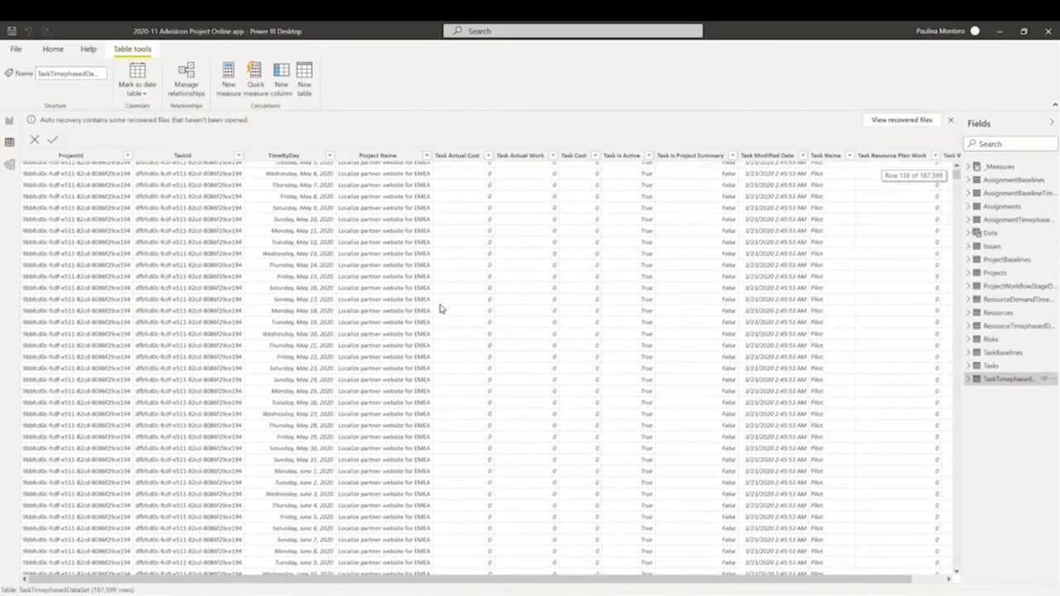
{"action": "scroll", "coordinate": [439, 308], "scroll_direction": "down", "scroll_amount": 20}
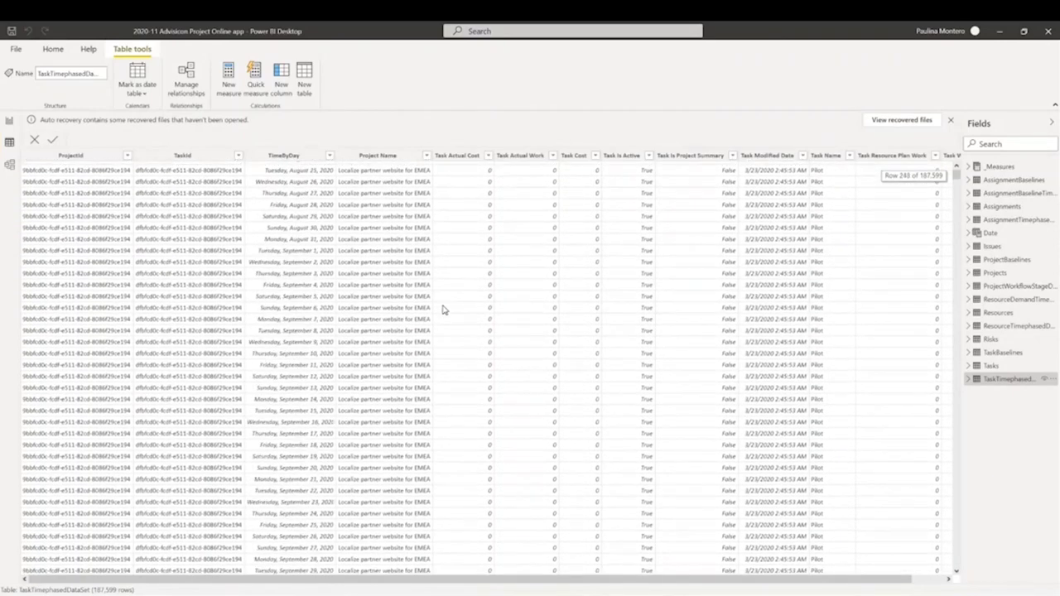
{"action": "scroll", "coordinate": [443, 308], "scroll_direction": "down", "scroll_amount": 20}
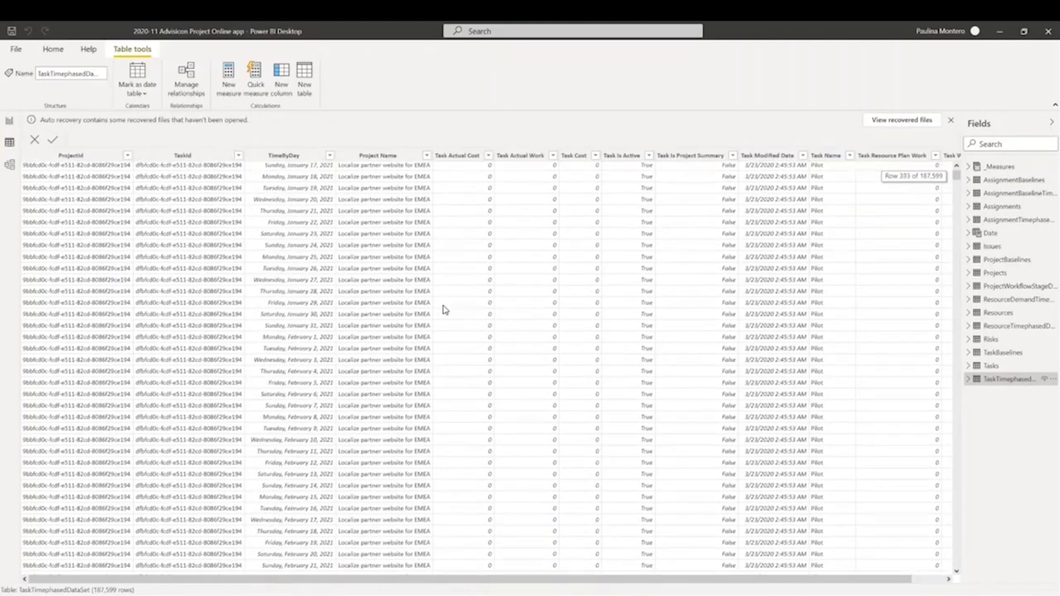
{"action": "scroll", "coordinate": [443, 309], "scroll_direction": "down", "scroll_amount": 20}
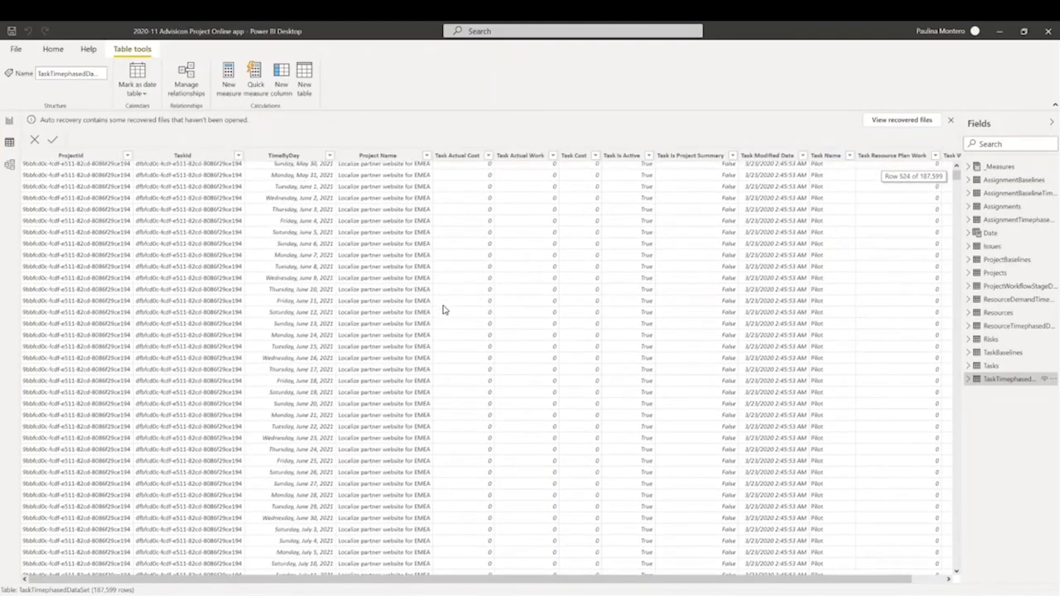
{"action": "scroll", "coordinate": [443, 309], "scroll_direction": "down", "scroll_amount": 20}
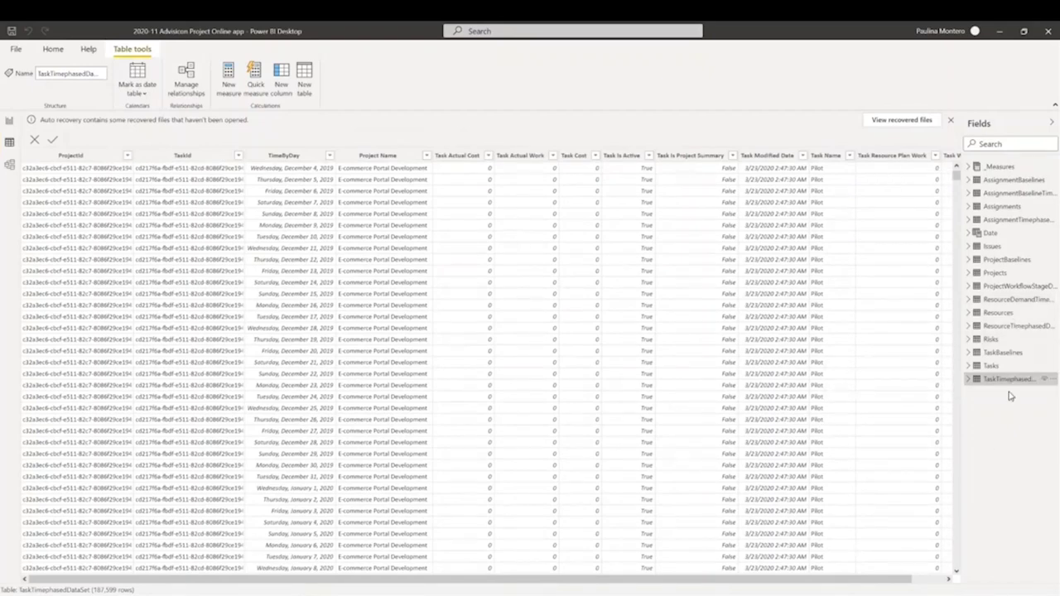
Examine the ProjectBaselines table and the columns of the Issues table through to Issue Link.
{"action": "left_click", "coordinate": [1005, 259]}
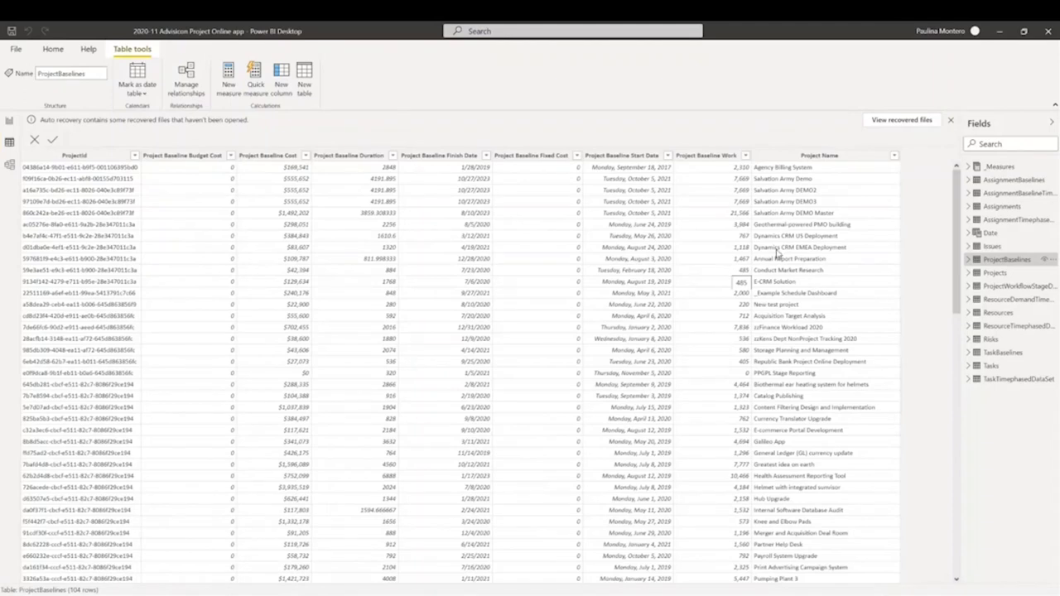
{"action": "left_click", "coordinate": [992, 245]}
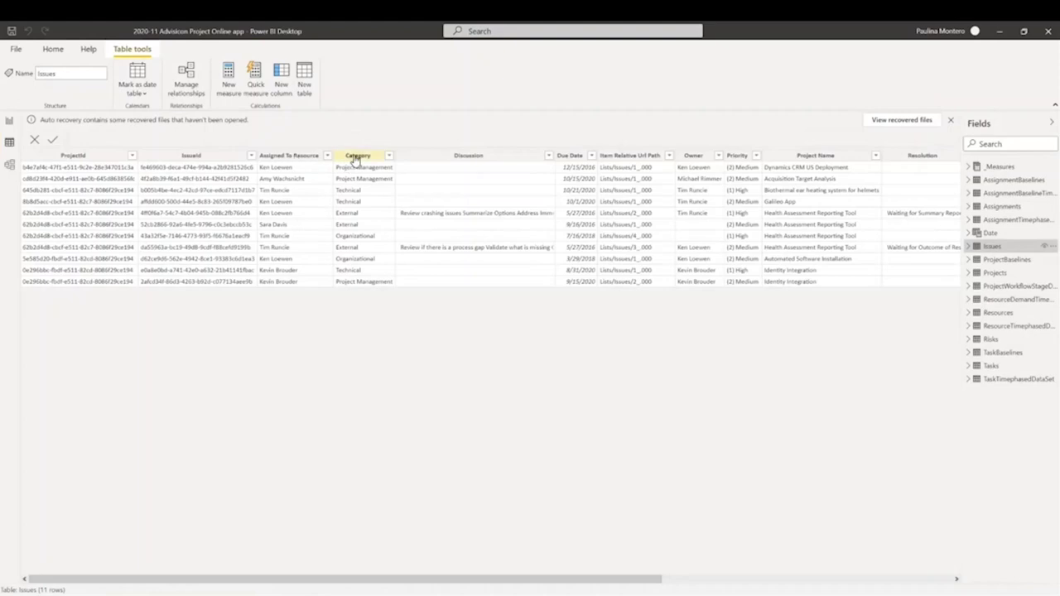
{"action": "left_click_drag", "start_coordinate": [417, 581], "coordinate": [878, 594]}
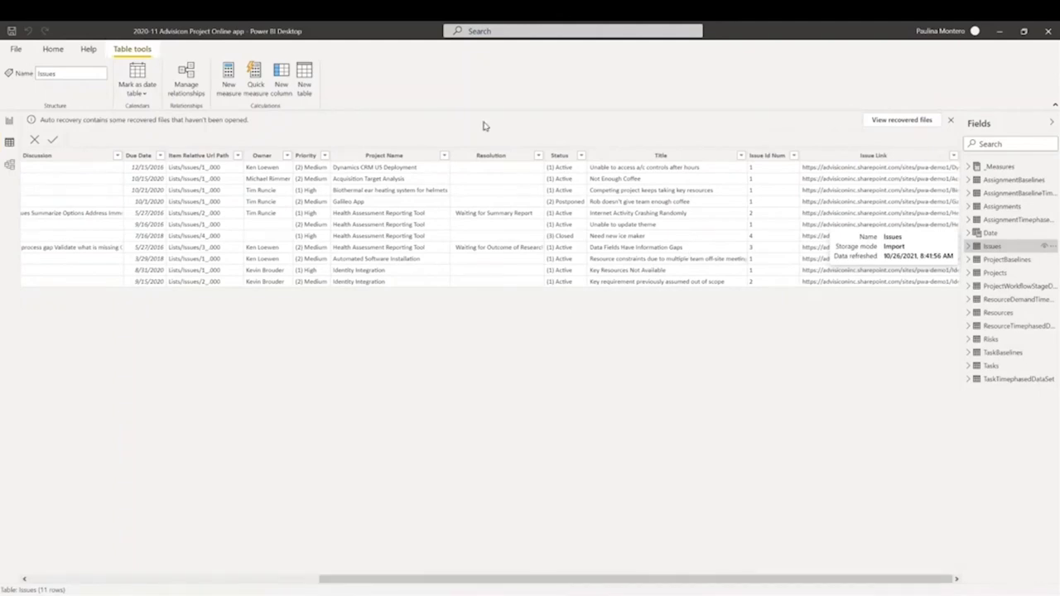
Open the Risks table and look through its columns from ProjectId through to Risk Link.
{"action": "left_click", "coordinate": [1011, 339]}
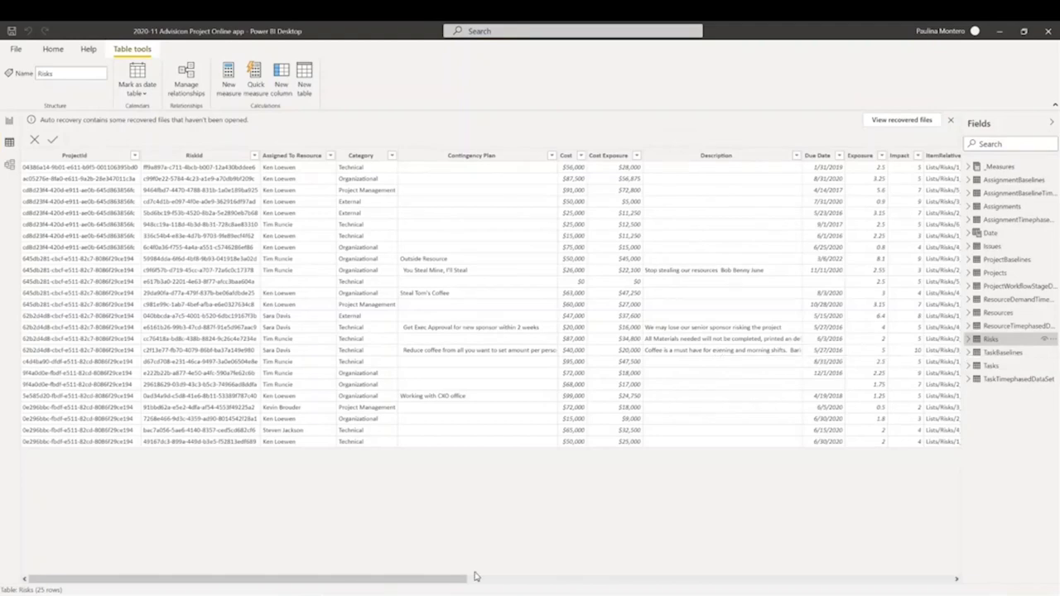
{"action": "left_click_drag", "start_coordinate": [476, 577], "coordinate": [1001, 564]}
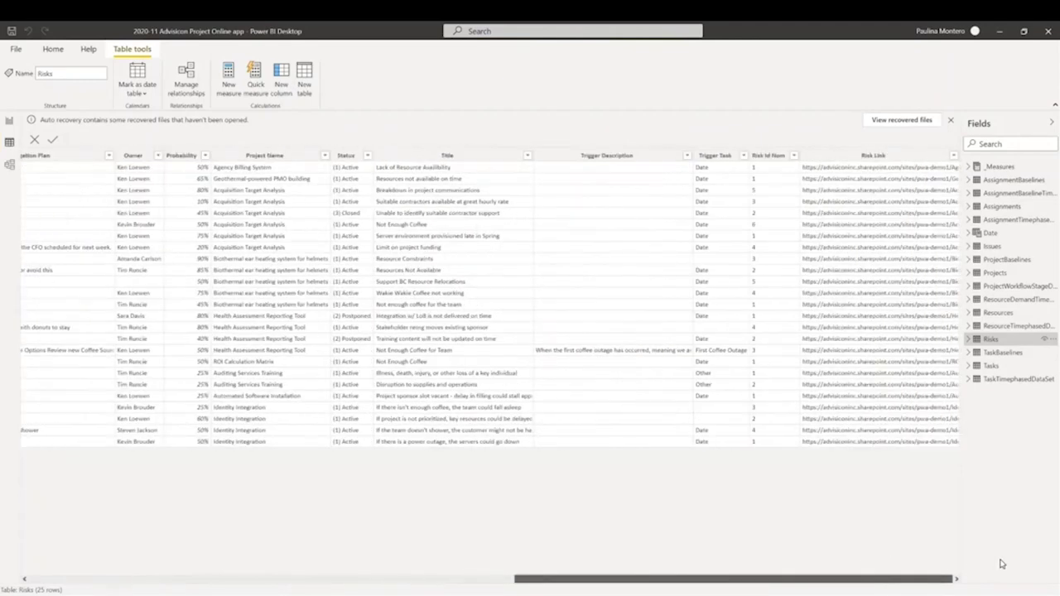
{"action": "left_click_drag", "start_coordinate": [1001, 564], "coordinate": [1002, 562]}
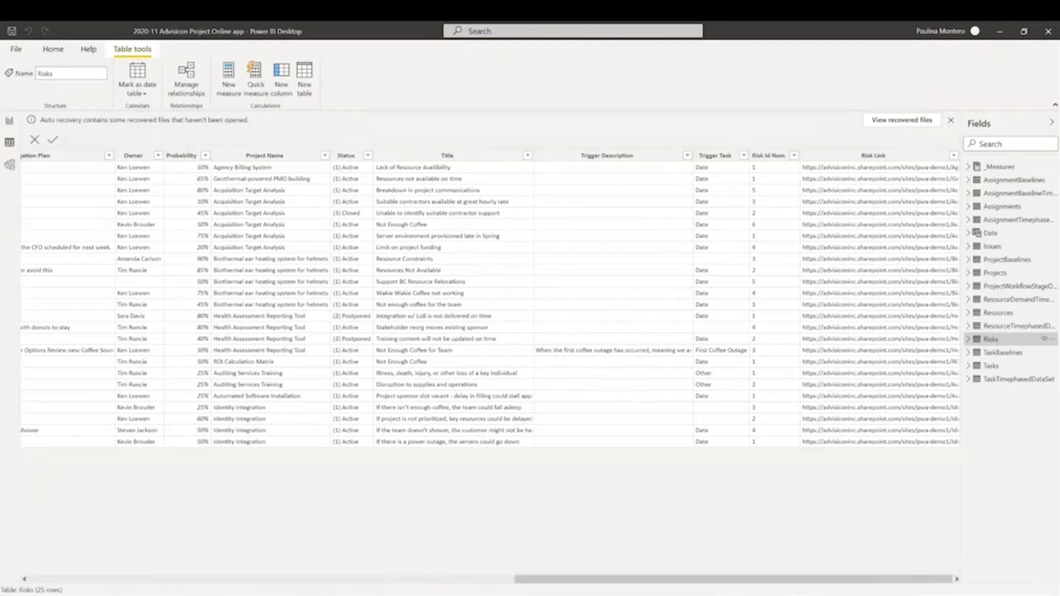
Look through the fields of the Date table and the measures in the _Measures table, collapsing each list again.
{"action": "mouse_move", "coordinate": [990, 338]}
{"action": "mouse_move", "coordinate": [1004, 313]}
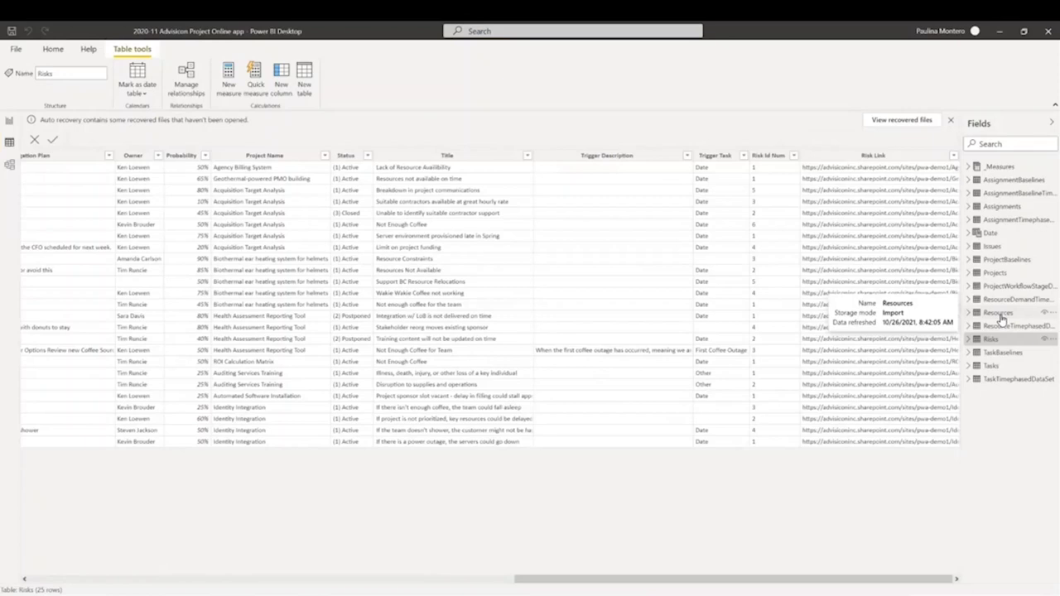
{"action": "left_click", "coordinate": [991, 234]}
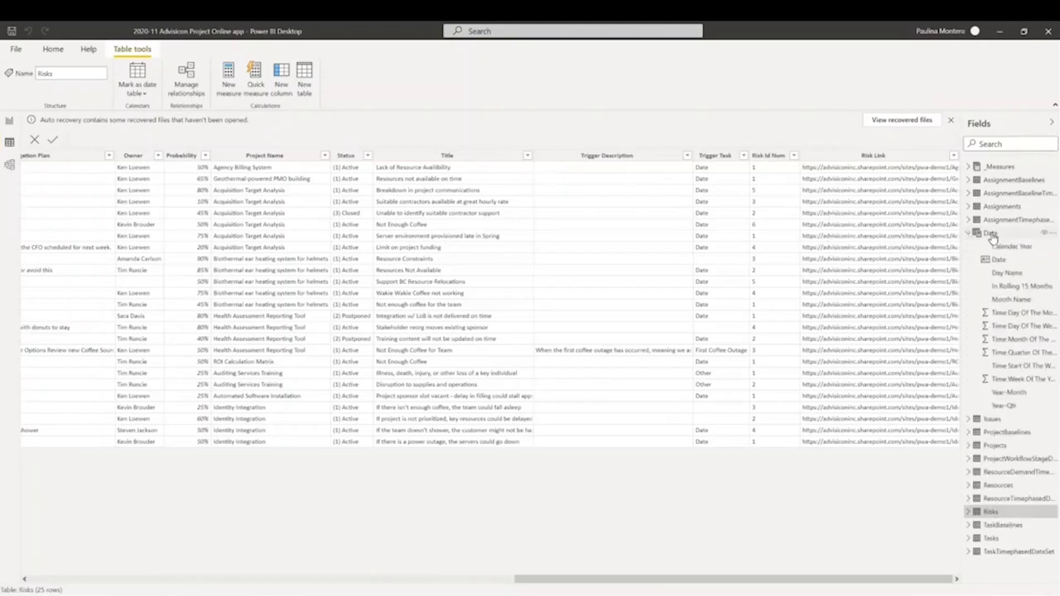
{"action": "left_click", "coordinate": [968, 233]}
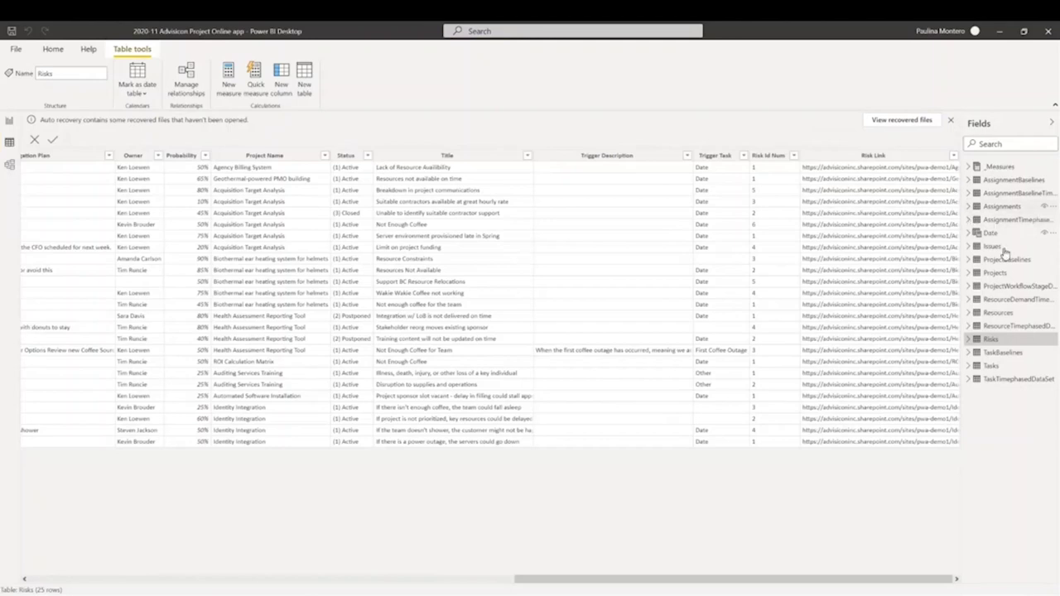
{"action": "left_click", "coordinate": [968, 167]}
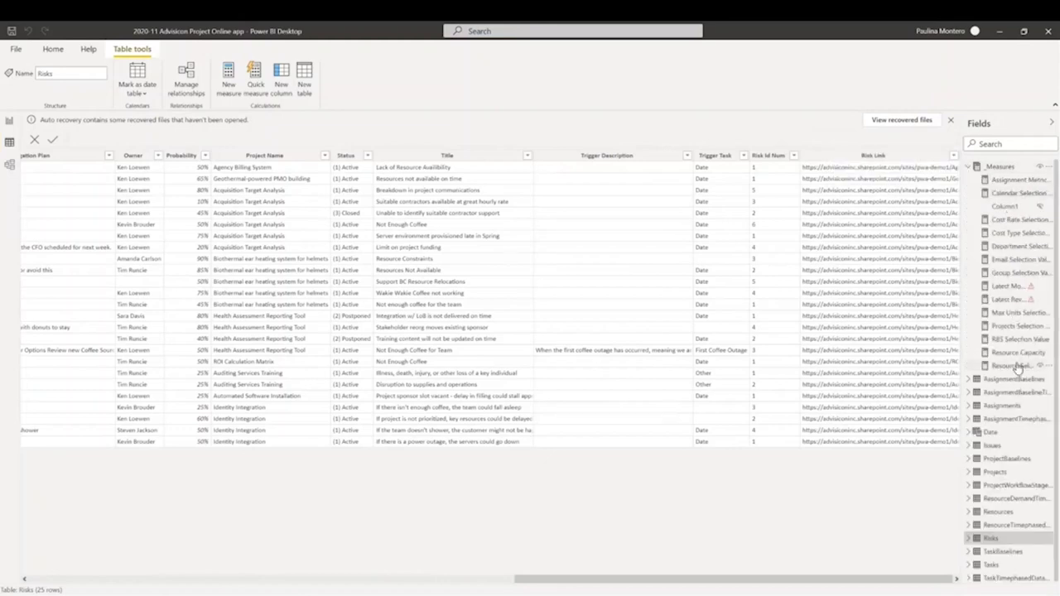
{"action": "left_click", "coordinate": [970, 168]}
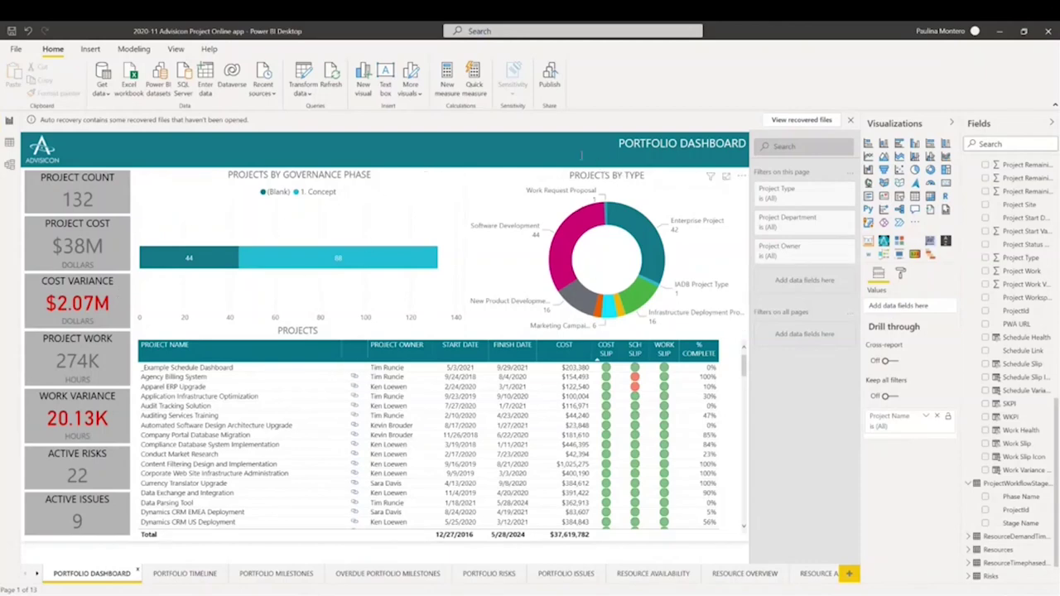
Cross-filter the portfolio dashboard to Software Development projects and inspect the Project Count card's aggregation and Show value as options.
{"action": "left_click", "coordinate": [588, 225]}
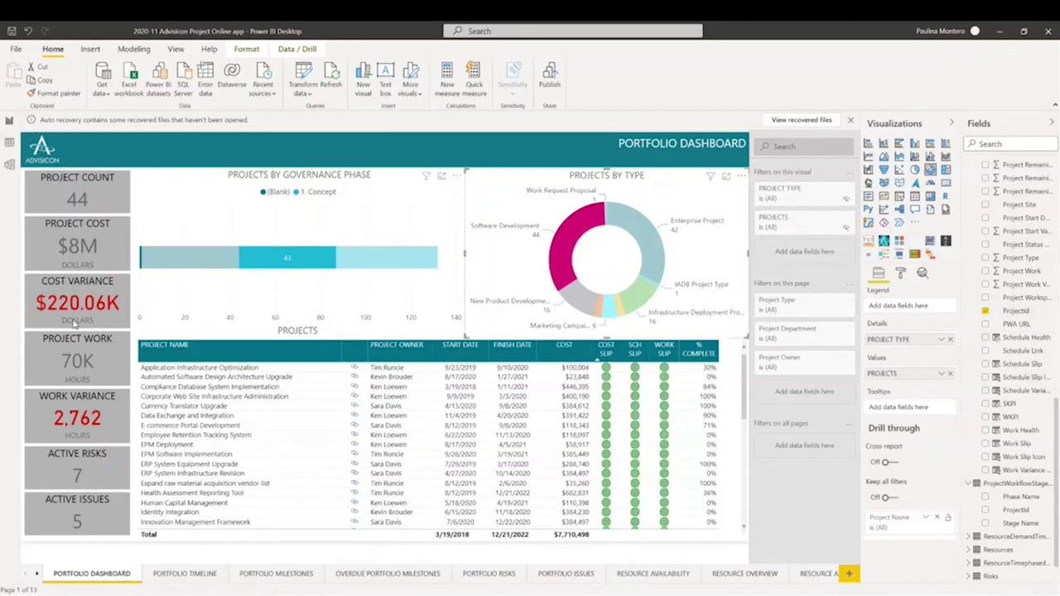
{"action": "left_click", "coordinate": [62, 202]}
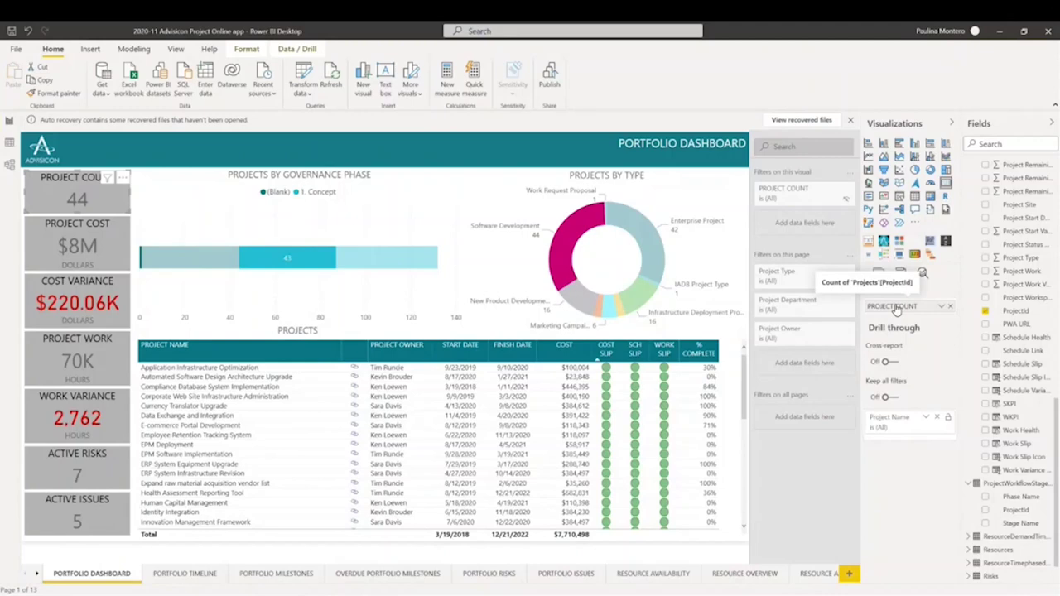
{"action": "left_click", "coordinate": [941, 306]}
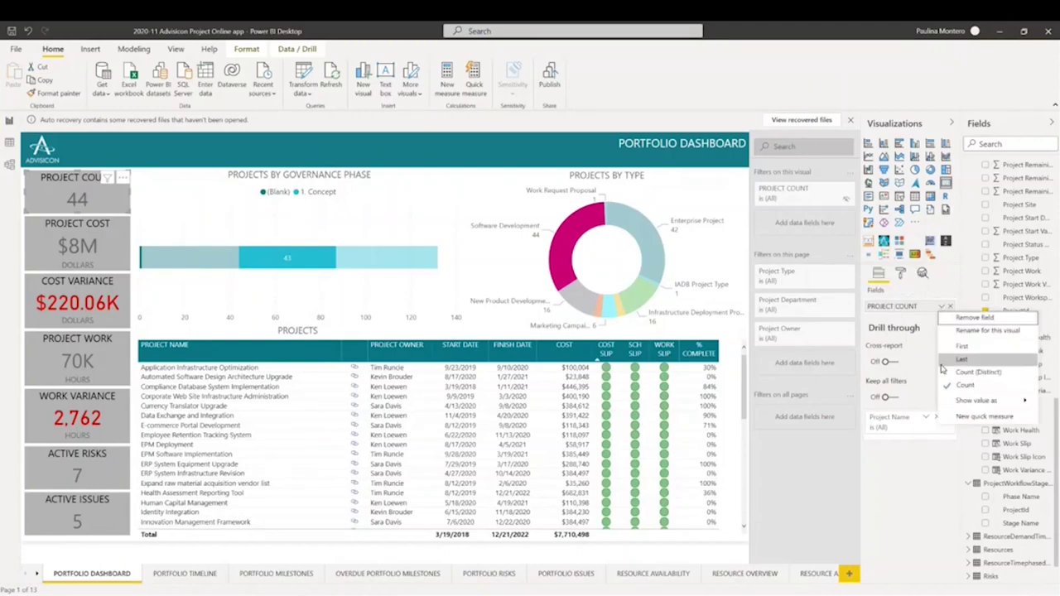
{"action": "left_click", "coordinate": [988, 400]}
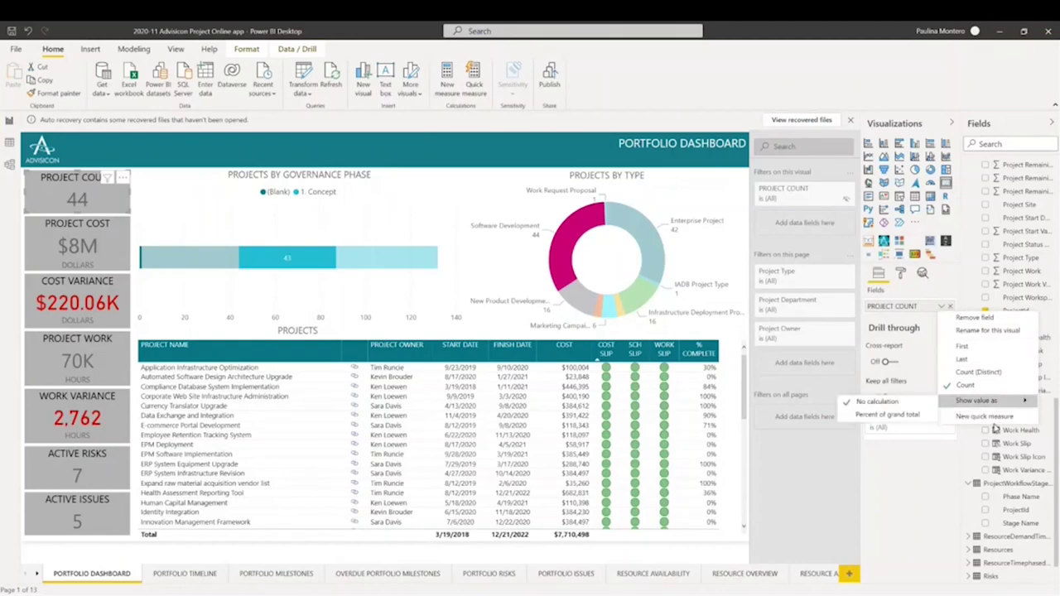
{"action": "key", "text": "Escape"}
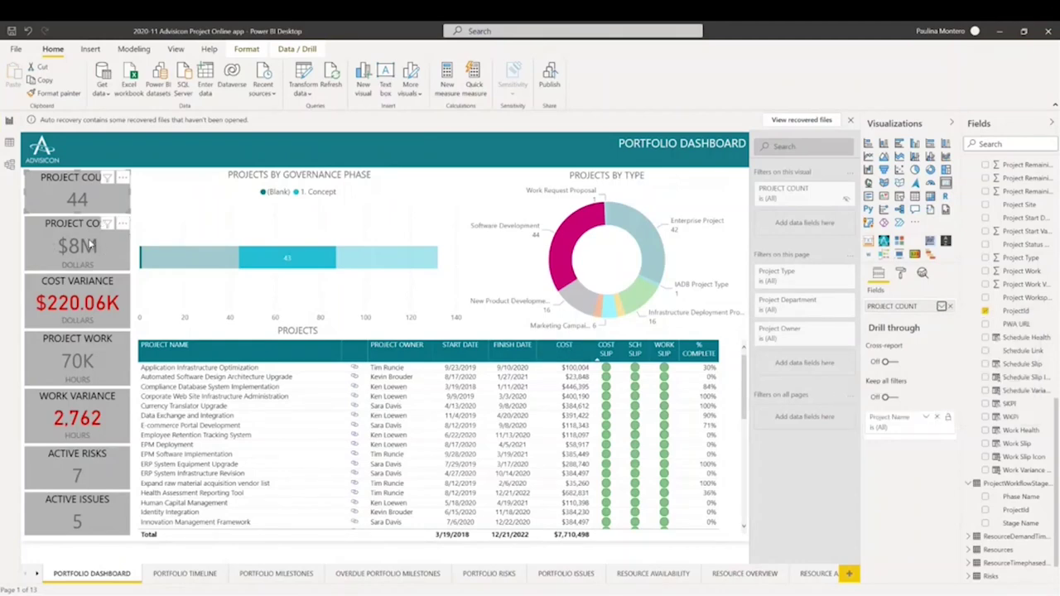
Inspect the fields and filters behind the Project Cost, Cost Variance, Project Work, Work Variance, Active Risks and Active Issues cards.
{"action": "left_click", "coordinate": [91, 245]}
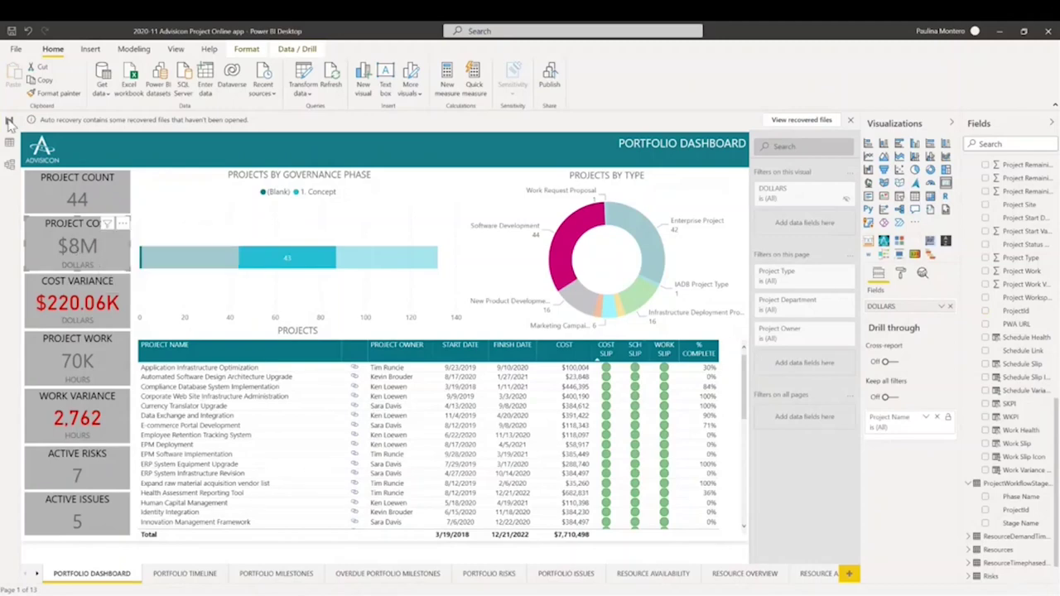
{"action": "left_click", "coordinate": [60, 303]}
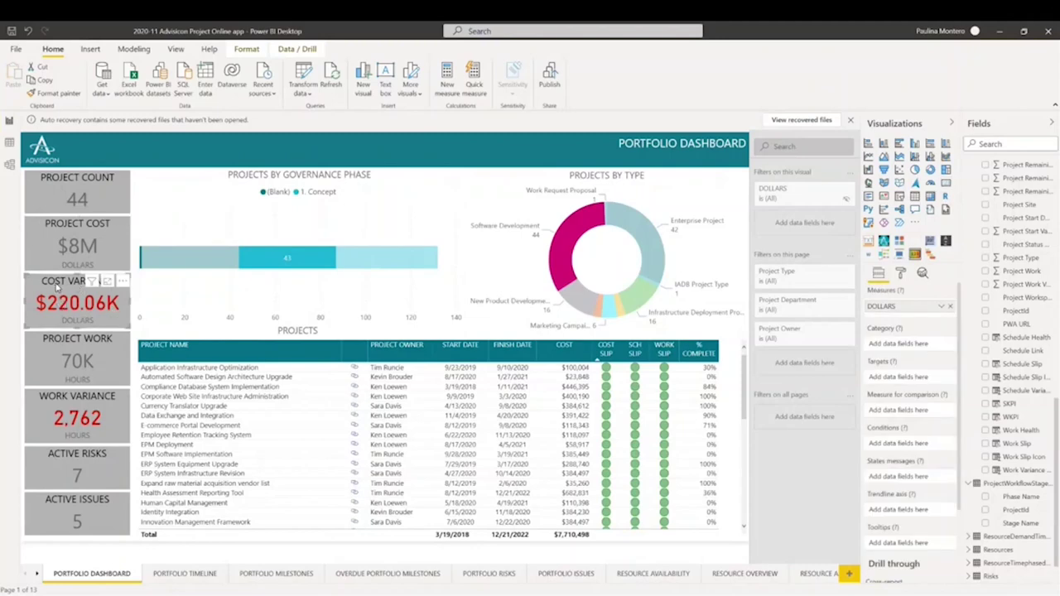
{"action": "left_click", "coordinate": [73, 364]}
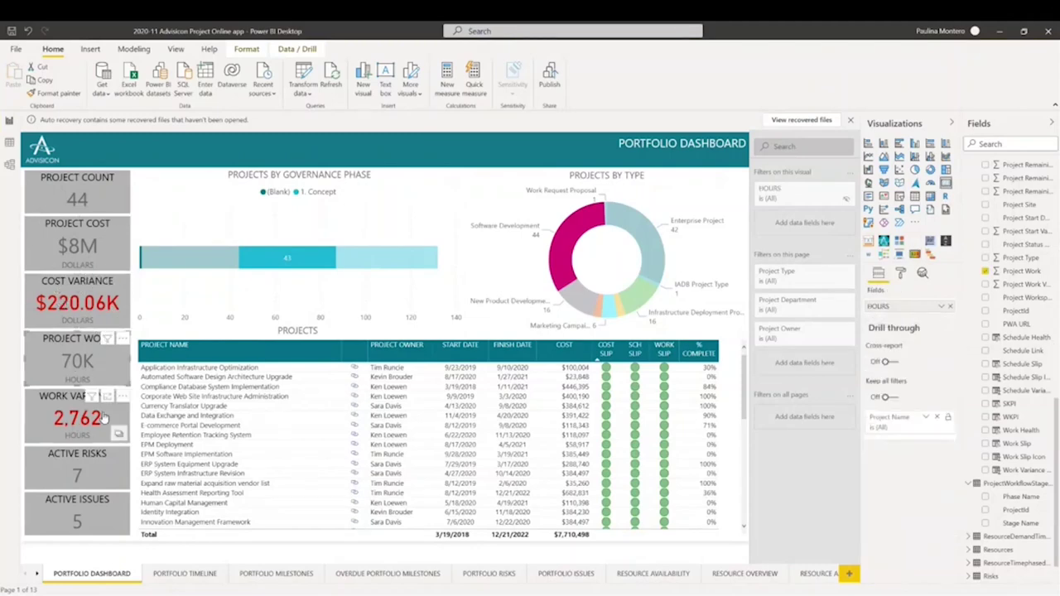
{"action": "left_click", "coordinate": [56, 414]}
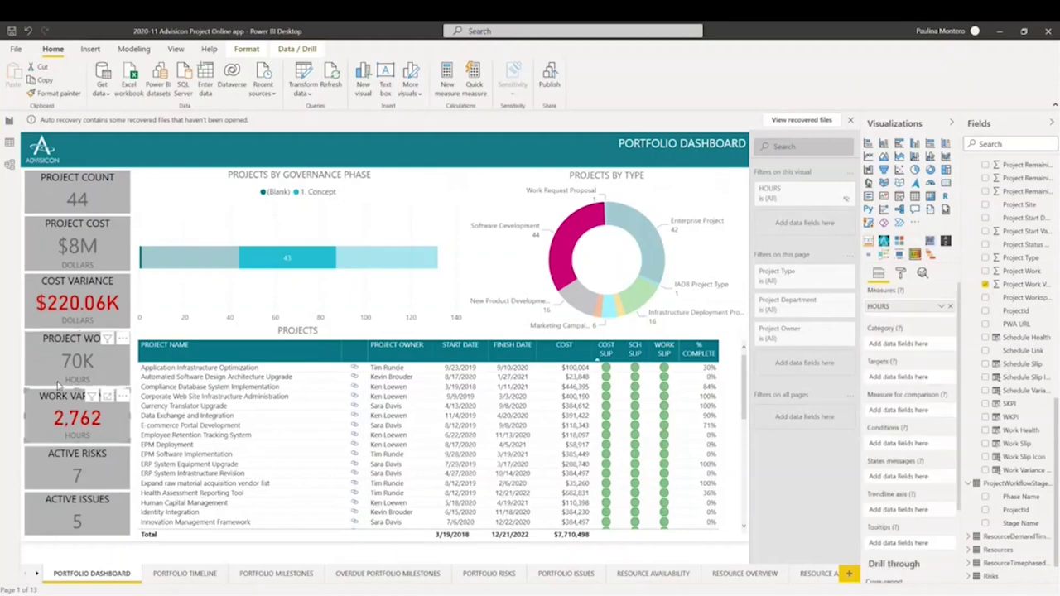
{"action": "left_click", "coordinate": [69, 470]}
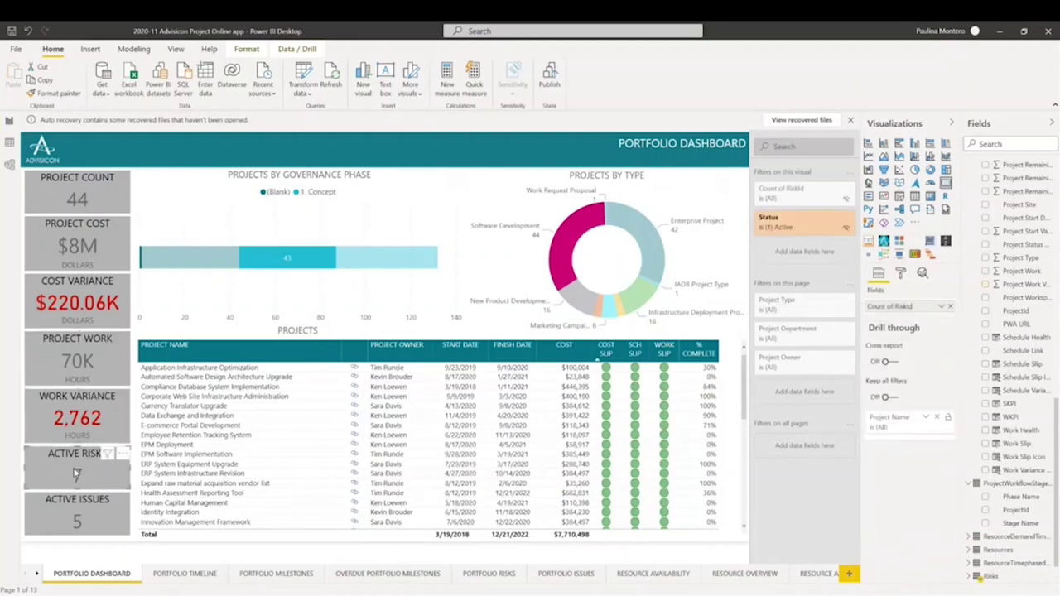
{"action": "left_click", "coordinate": [48, 510]}
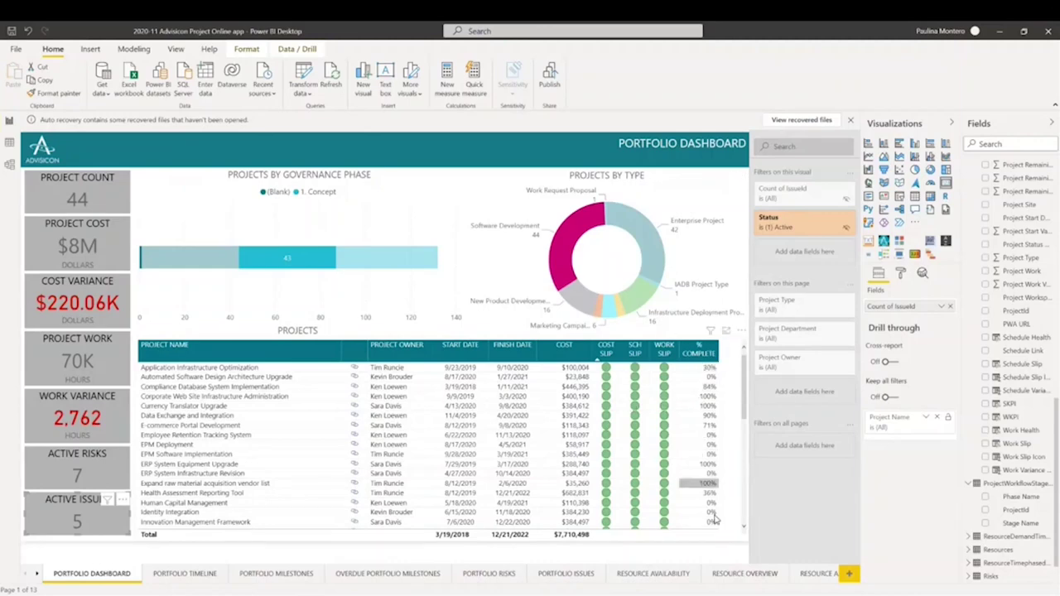
On the Portfolio Timeline page, show projects starting in 2021, restore the full 2016–2021 range and view the Agency Billing System bar's details.
{"action": "left_click", "coordinate": [184, 573]}
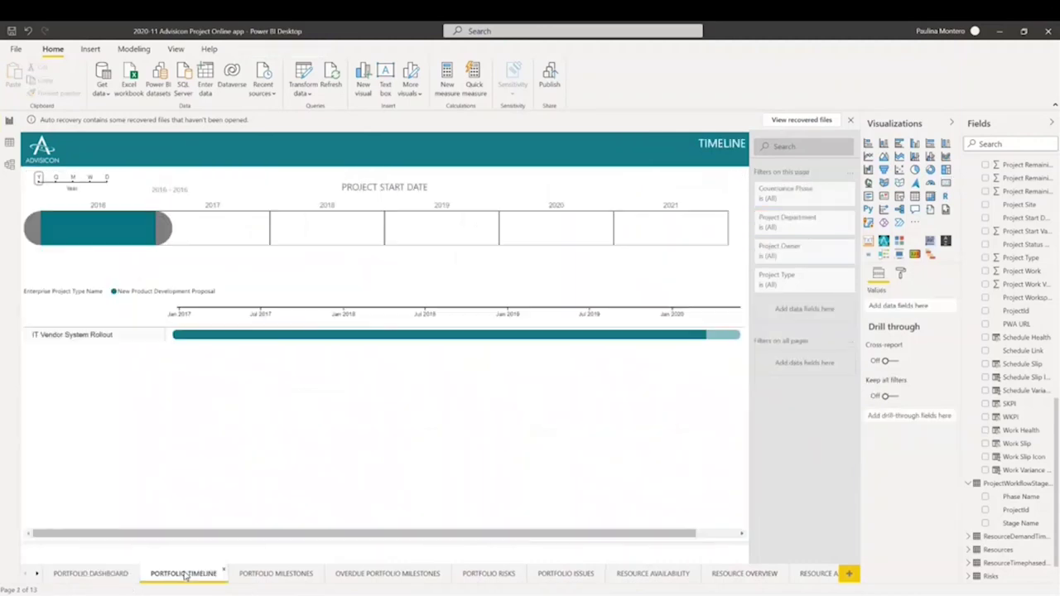
{"action": "left_click", "coordinate": [670, 237]}
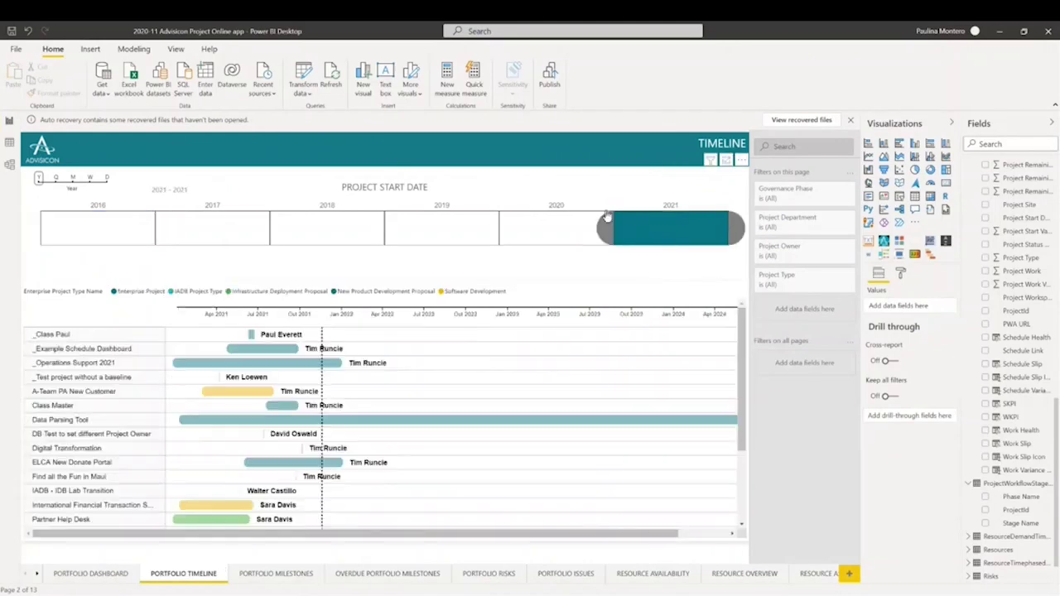
{"action": "left_click", "coordinate": [658, 177]}
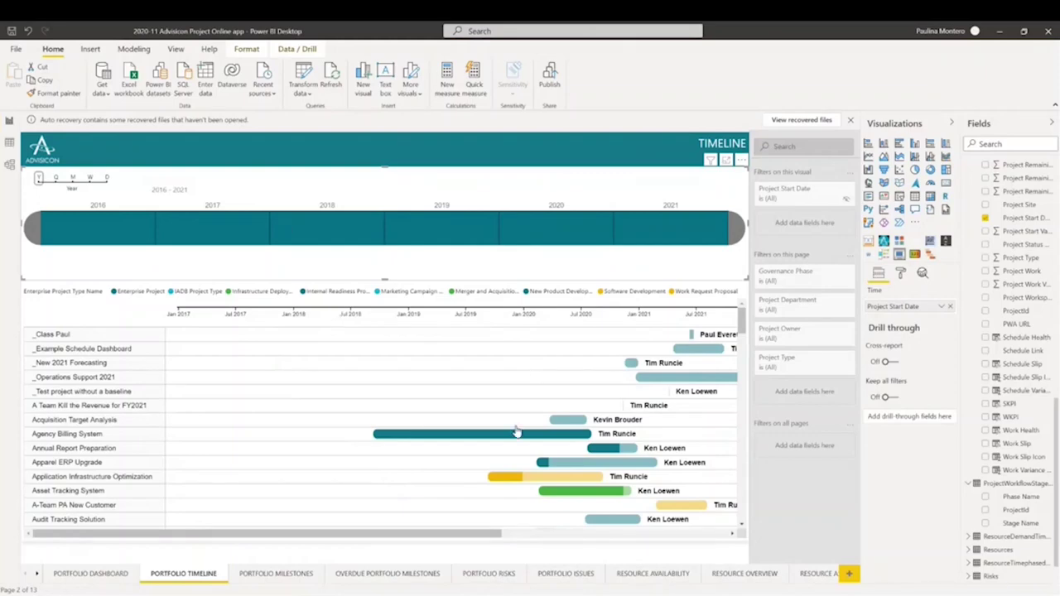
{"action": "mouse_move", "coordinate": [528, 441]}
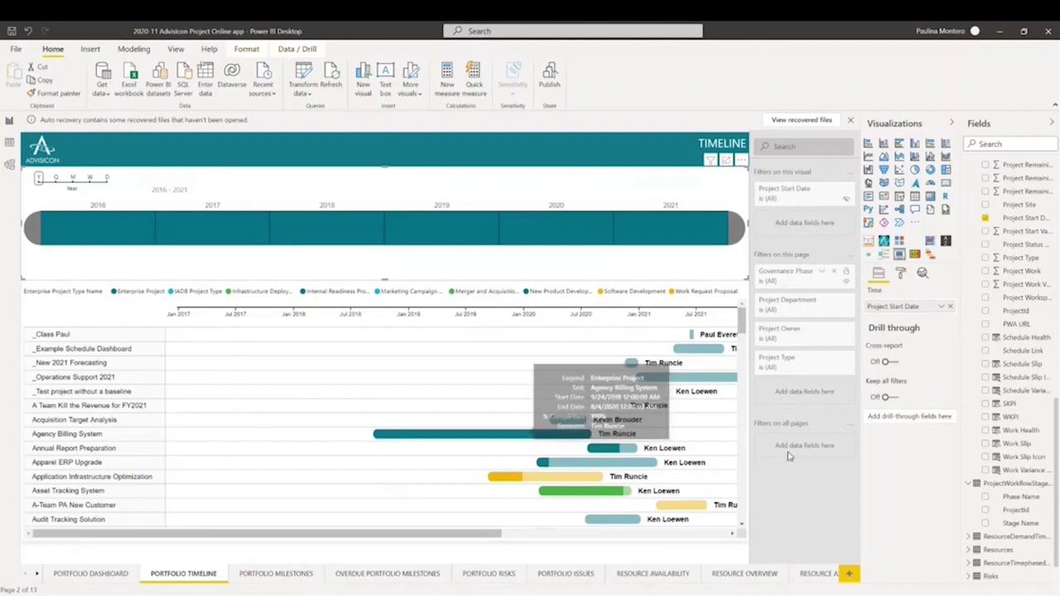
Filter the timeline by single project start years, going through 2021, 2019, 2018 and 2016 and ending on 2017.
{"action": "left_click", "coordinate": [654, 239]}
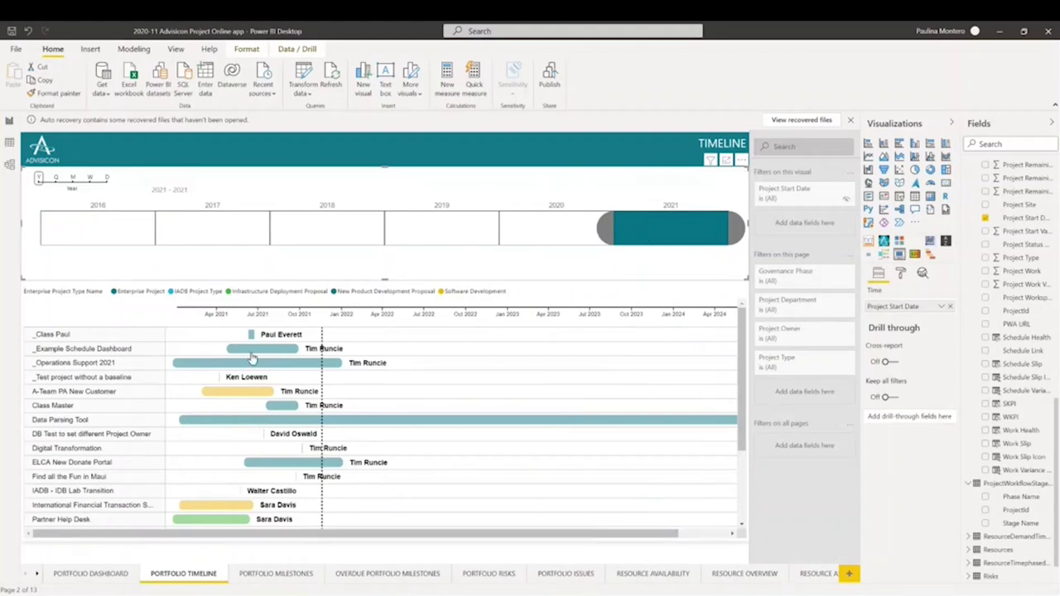
{"action": "left_click", "coordinate": [434, 232]}
{"action": "left_click", "coordinate": [299, 240]}
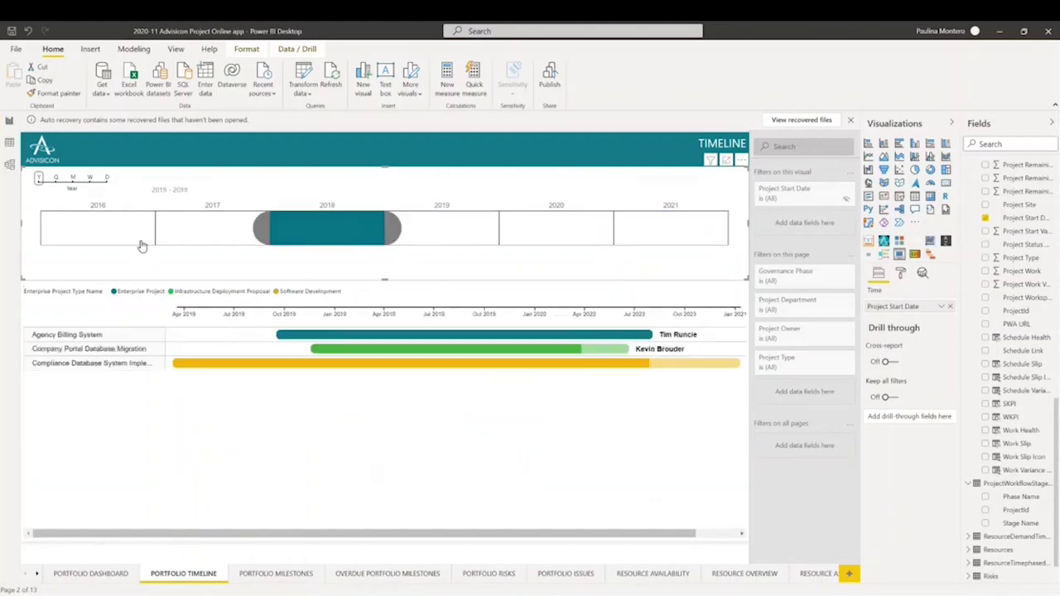
{"action": "left_click", "coordinate": [142, 242]}
{"action": "left_click", "coordinate": [203, 237]}
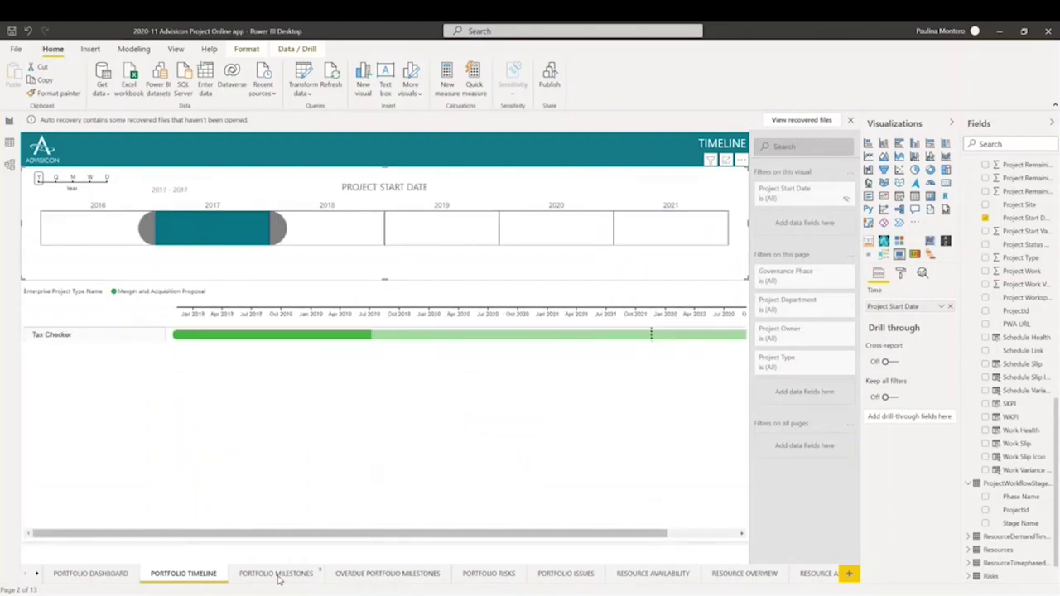
Review the Portfolio Milestones page and its completed-by-project chart filters, and open the Overdue Portfolio Milestones page.
{"action": "left_click", "coordinate": [277, 573]}
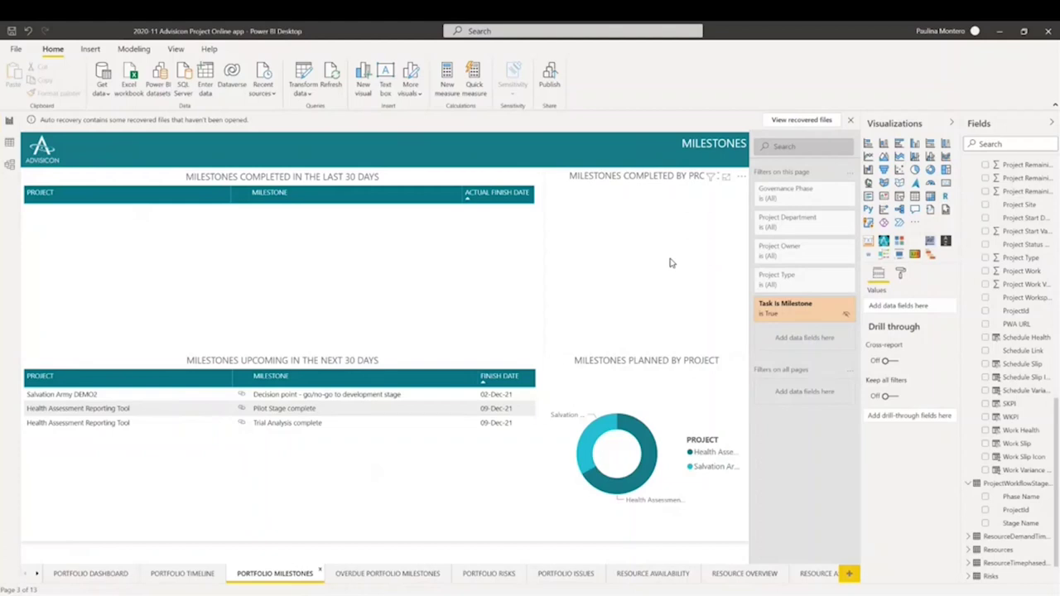
{"action": "left_click", "coordinate": [624, 255]}
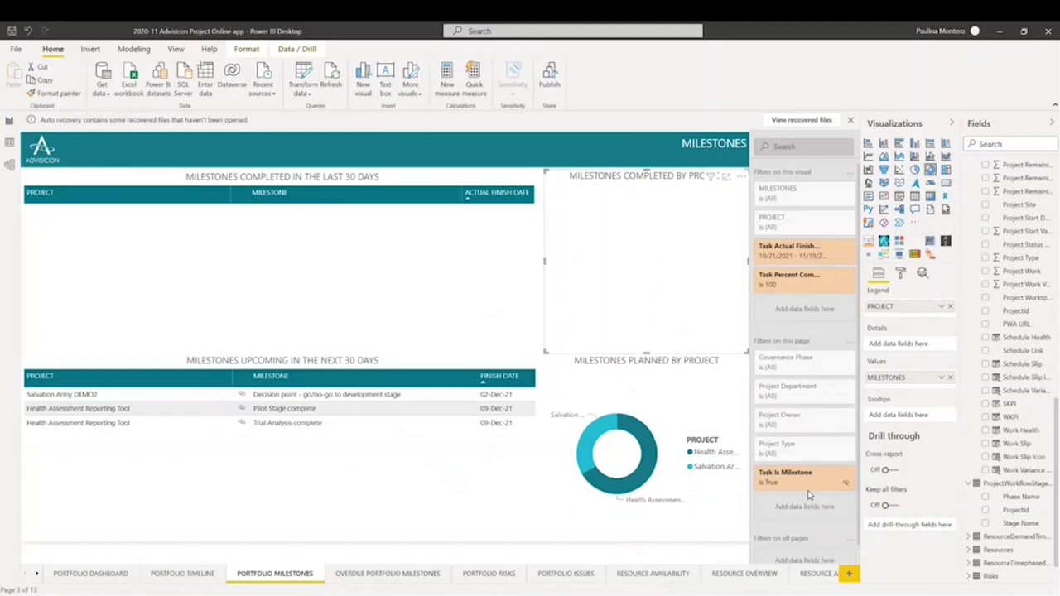
{"action": "left_click", "coordinate": [405, 574]}
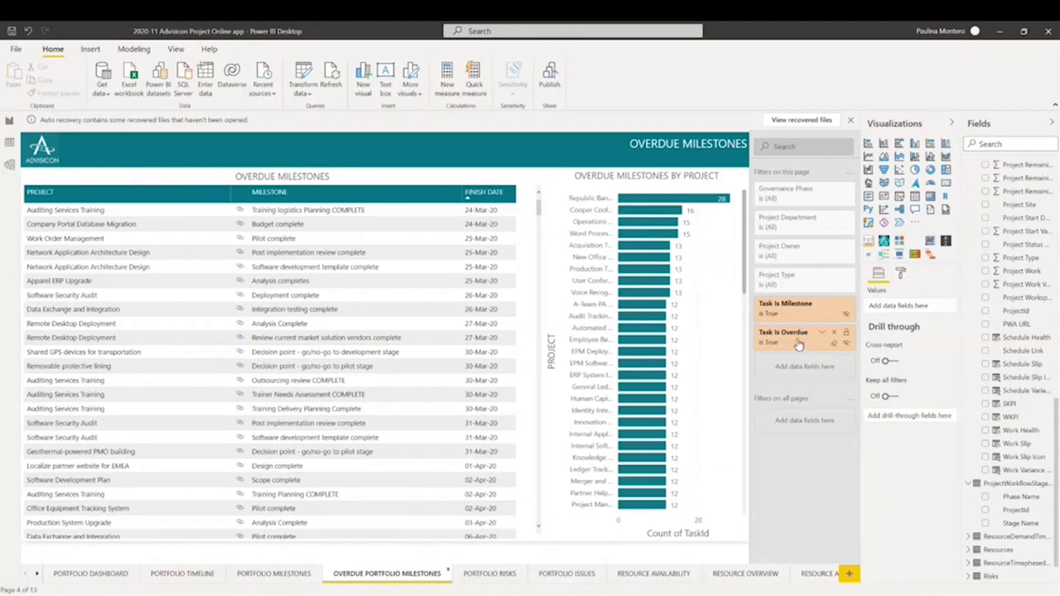
On the Portfolio Risks page, highlight External risks by category, clear the highlight and inspect the Risk Cost vs Cost Exposure chart.
{"action": "left_click", "coordinate": [476, 576]}
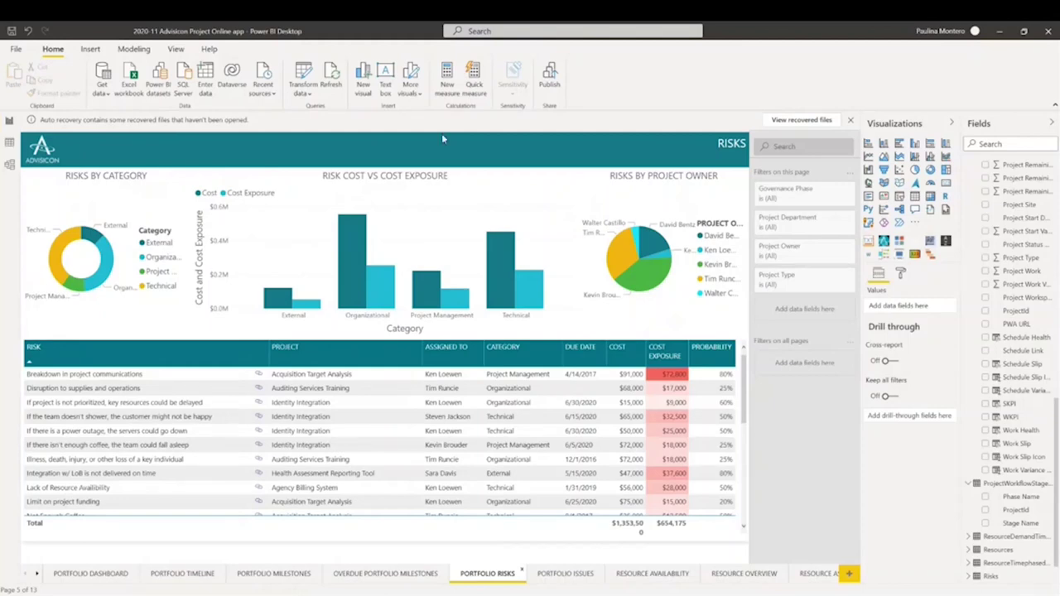
{"action": "left_click", "coordinate": [139, 243]}
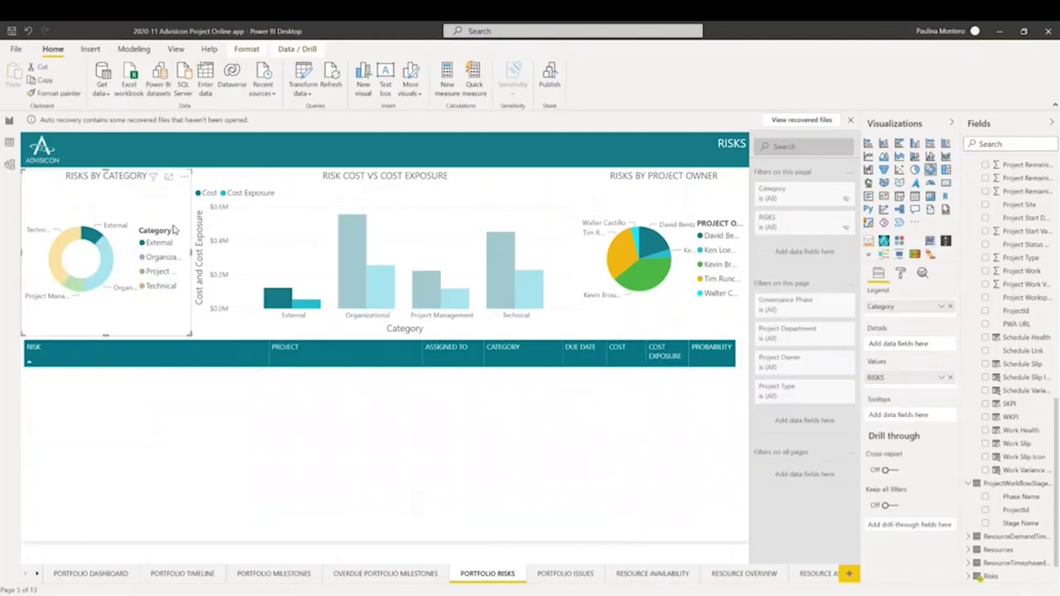
{"action": "left_click", "coordinate": [441, 212]}
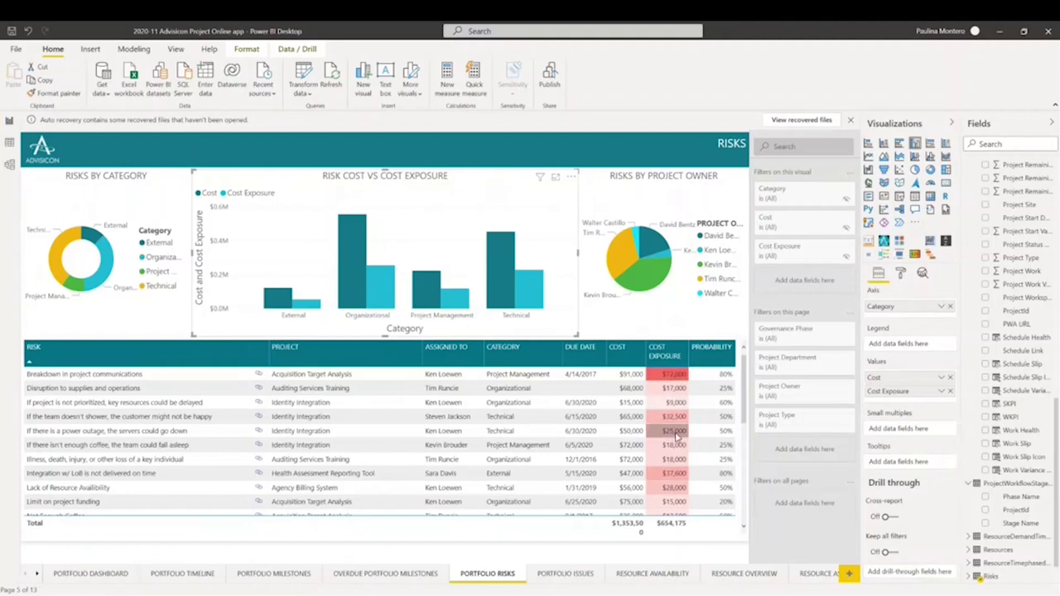
On the Portfolio Issues page, inspect the fields and filters of the Issue Count by Status and Issues by Project Owner charts.
{"action": "left_click", "coordinate": [565, 573]}
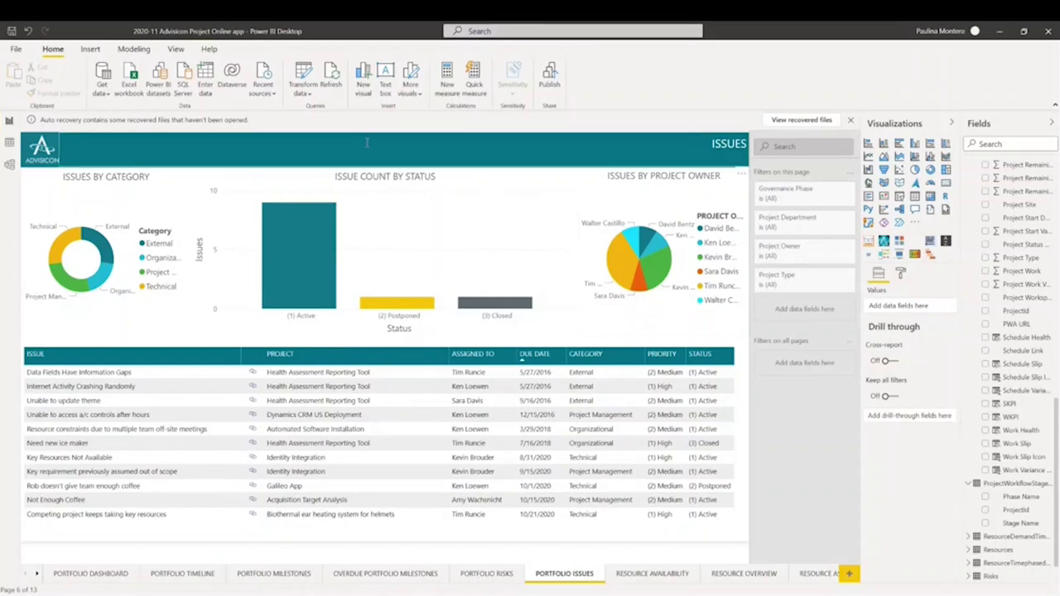
{"action": "left_click", "coordinate": [484, 205]}
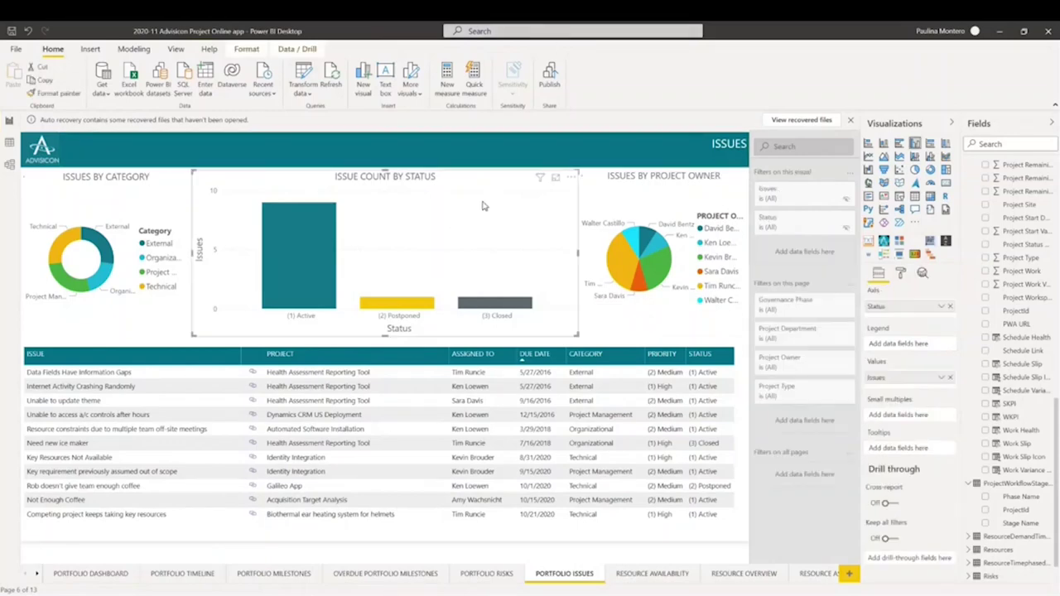
{"action": "left_click", "coordinate": [686, 201]}
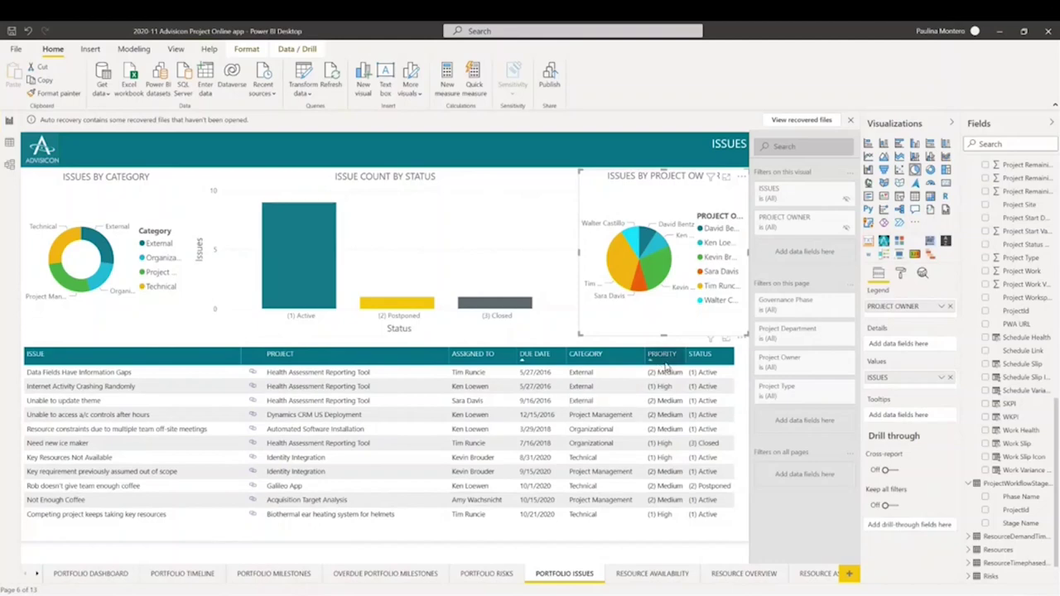
Open the Resource Availability page and inspect the fields and filters of its Demand and Capacity, Availability Over Time and Availability Heatmap visuals.
{"action": "left_click", "coordinate": [660, 574]}
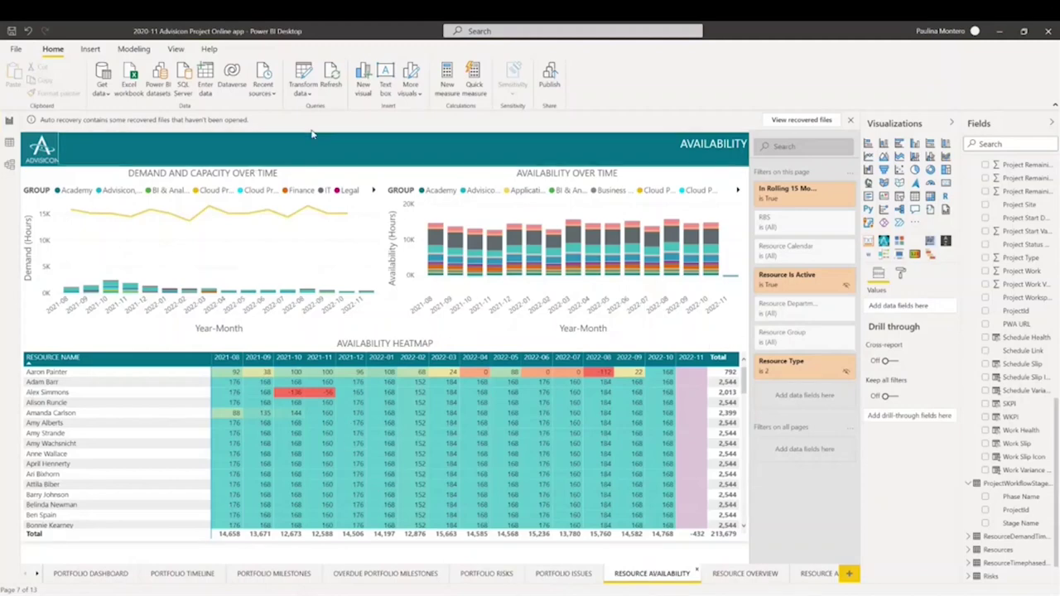
{"action": "left_click", "coordinate": [329, 266]}
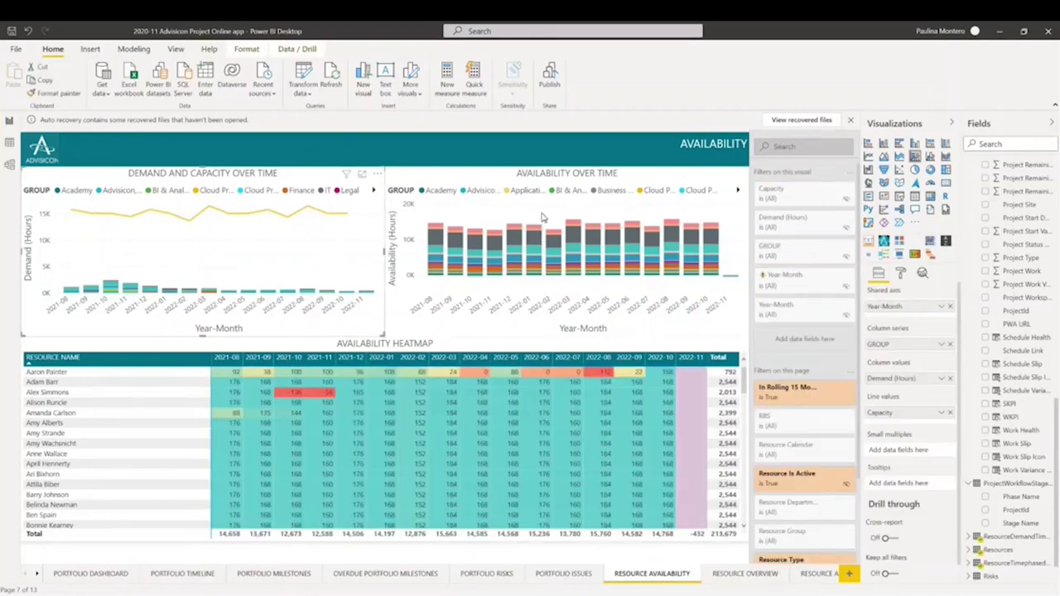
{"action": "left_click", "coordinate": [651, 203]}
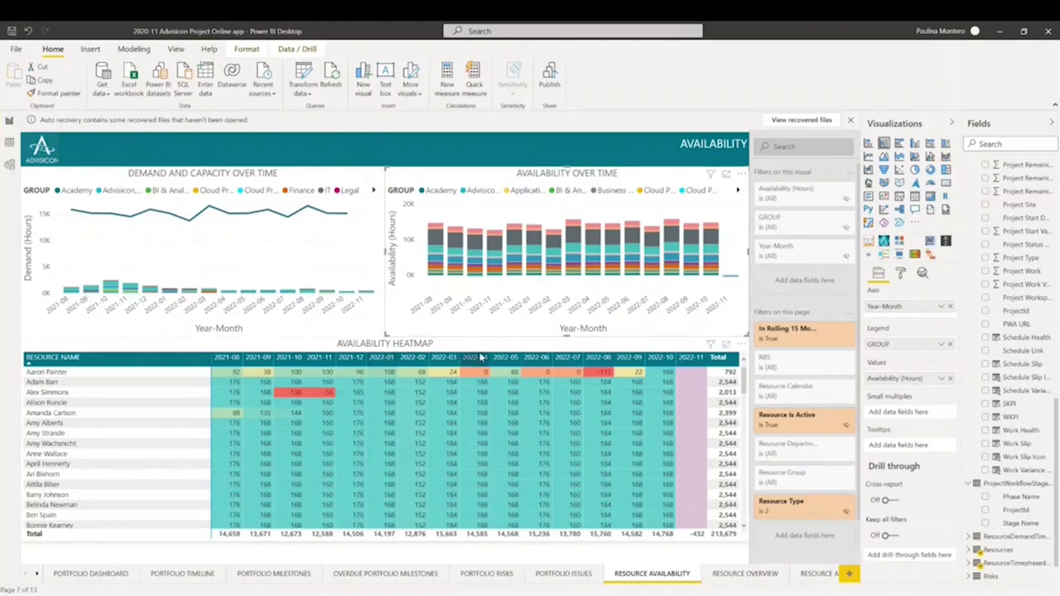
{"action": "left_click", "coordinate": [479, 355]}
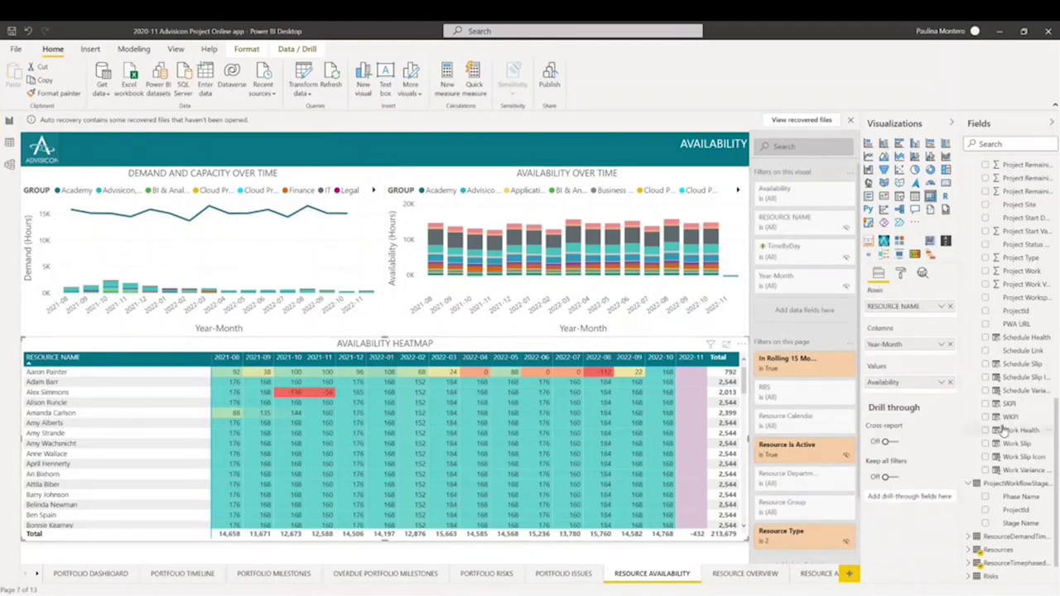
View the Resource Overview page, open Resource Assignments and expand the first resource's IT Architecture Deployment project into its tasks.
{"action": "left_click", "coordinate": [745, 573]}
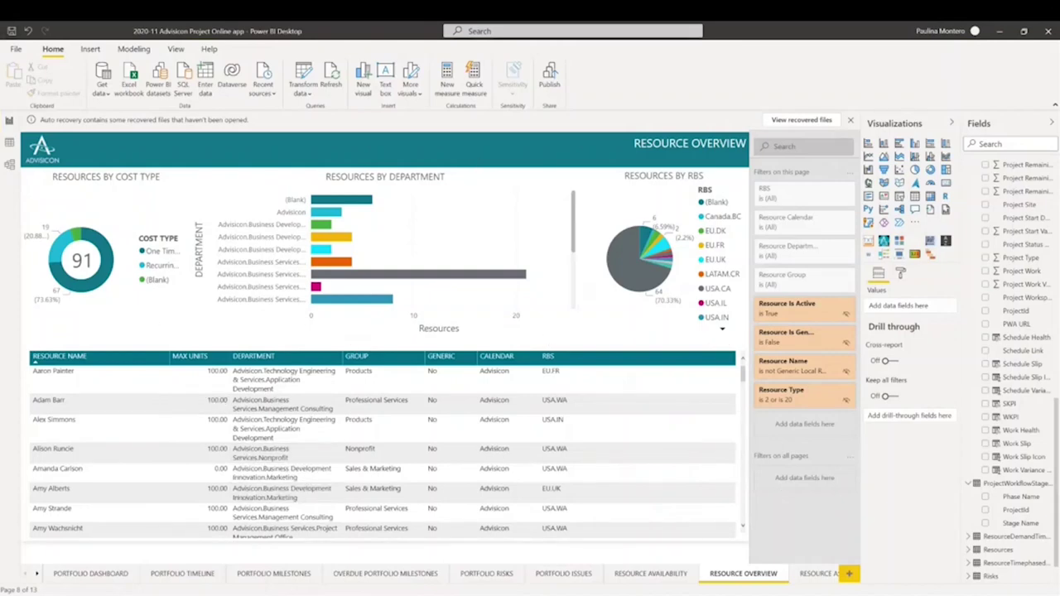
{"action": "left_click", "coordinate": [816, 574]}
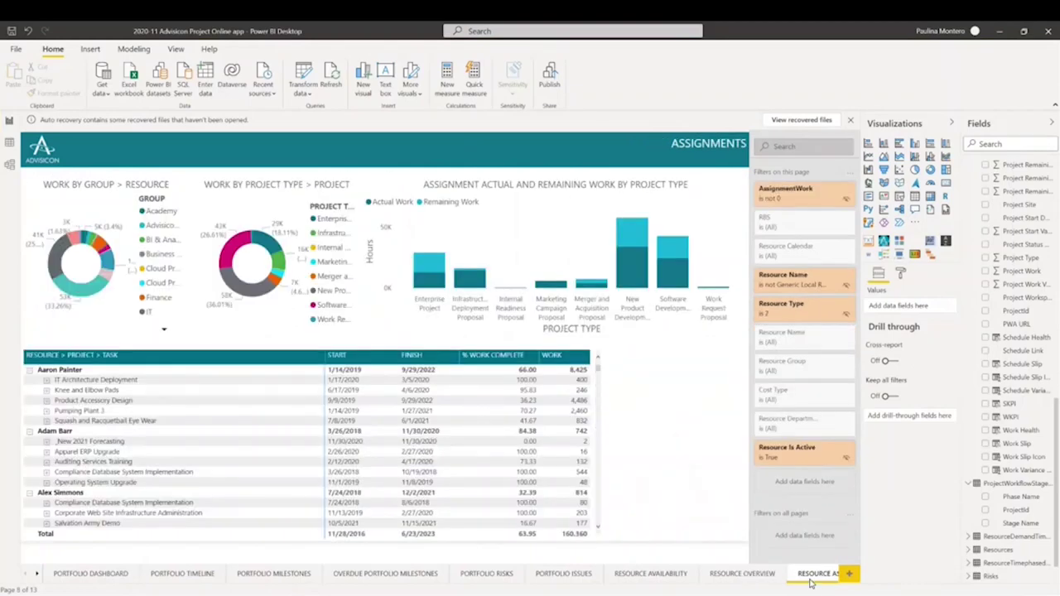
{"action": "left_click", "coordinate": [36, 573]}
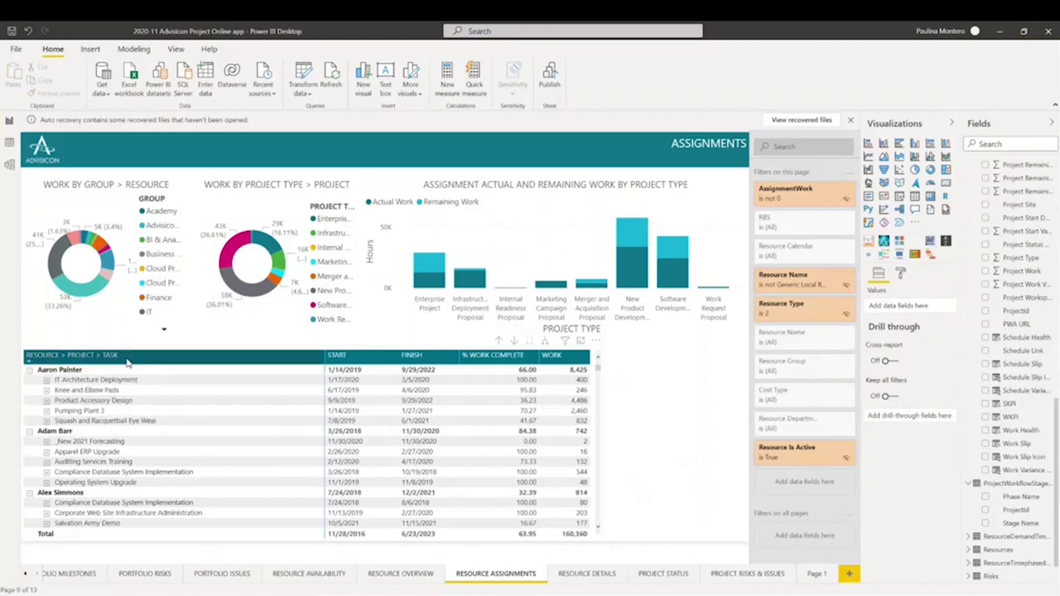
{"action": "left_click", "coordinate": [46, 379]}
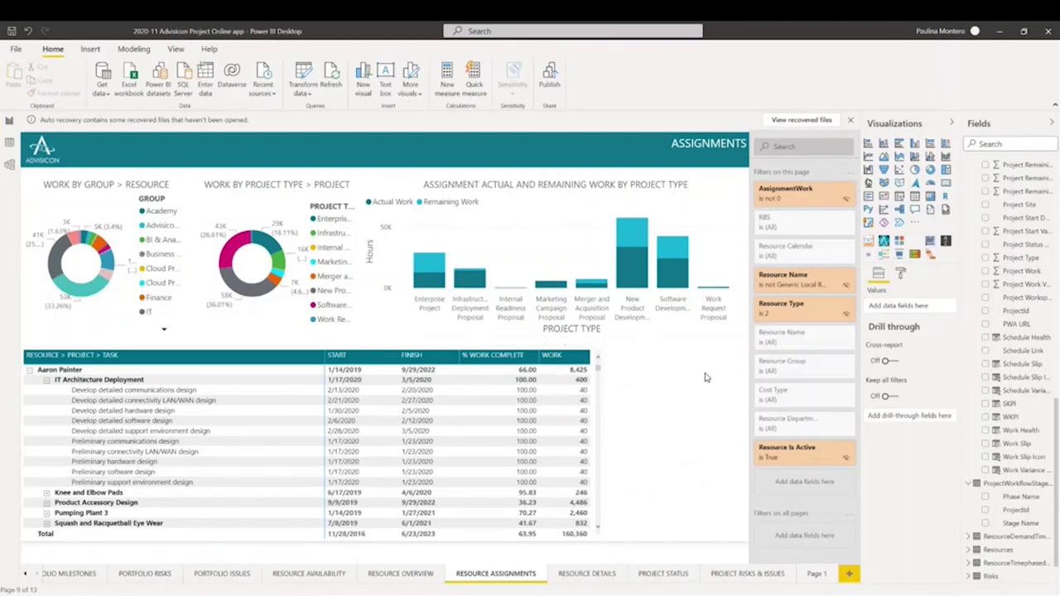
Inspect the Assignment Actual and Remaining Work chart, cross-highlight the magenta Software slice of Work by Project Type and clear the highlight.
{"action": "left_click", "coordinate": [622, 203]}
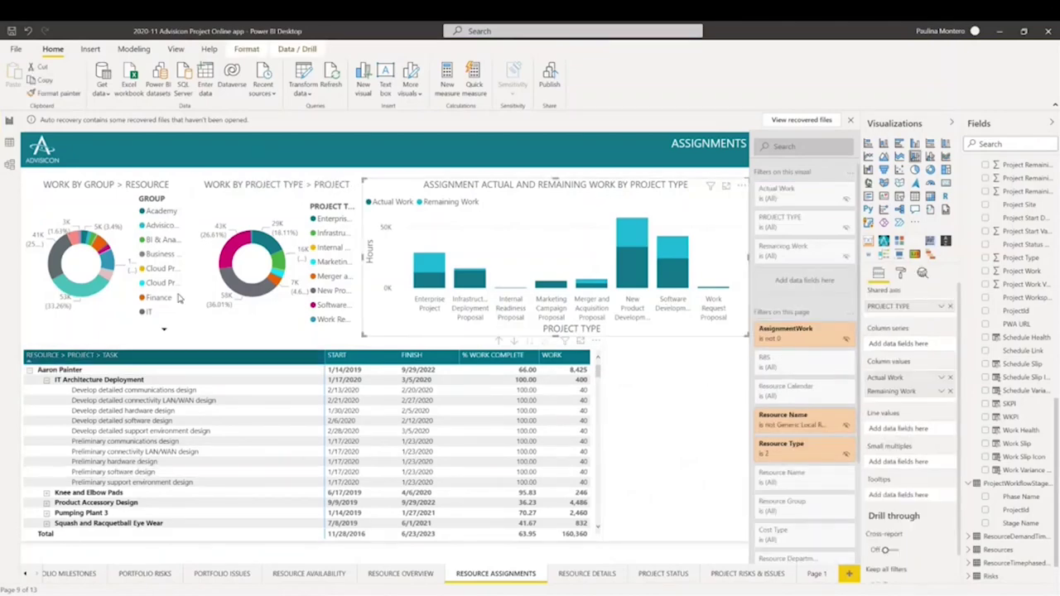
{"action": "left_click", "coordinate": [231, 250]}
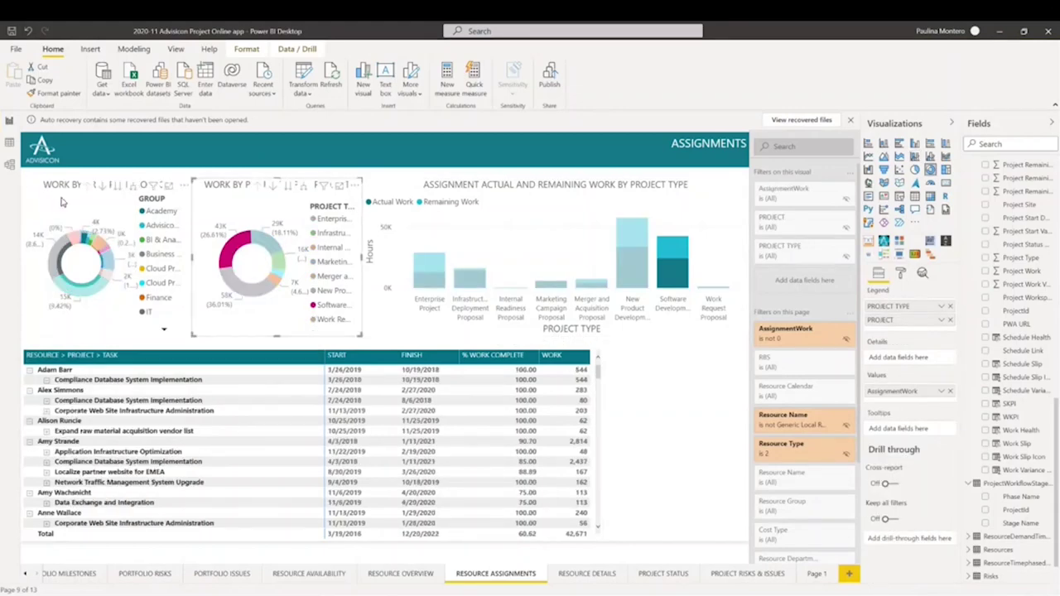
{"action": "left_click", "coordinate": [118, 290]}
{"action": "left_click", "coordinate": [119, 290]}
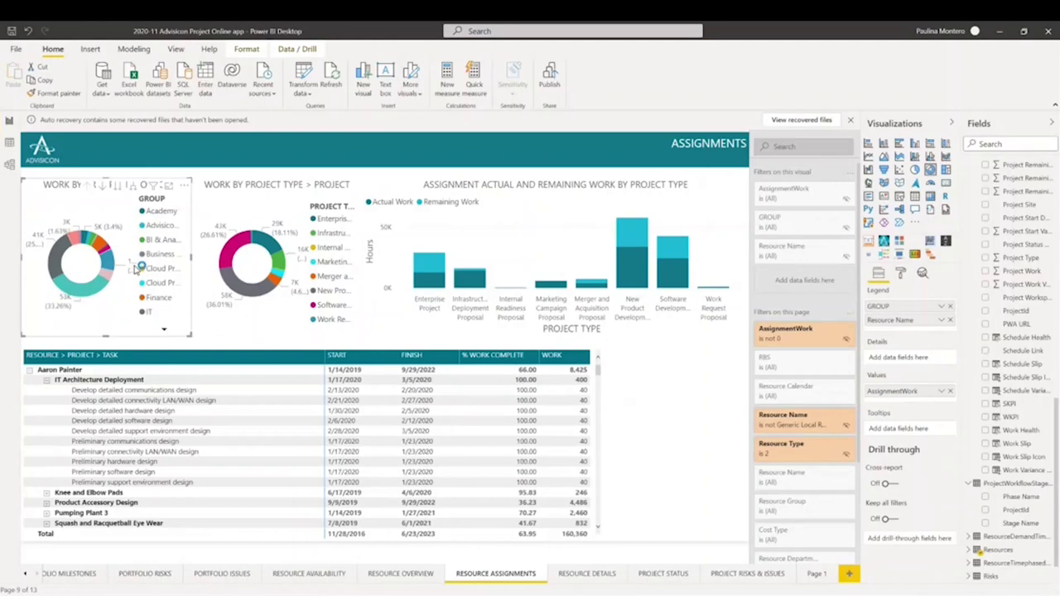
Cross-highlight the dark grey slice of Work by Group, clear it and inspect the fields of the Assignment Actual and Remaining Work chart.
{"action": "left_click", "coordinate": [66, 259]}
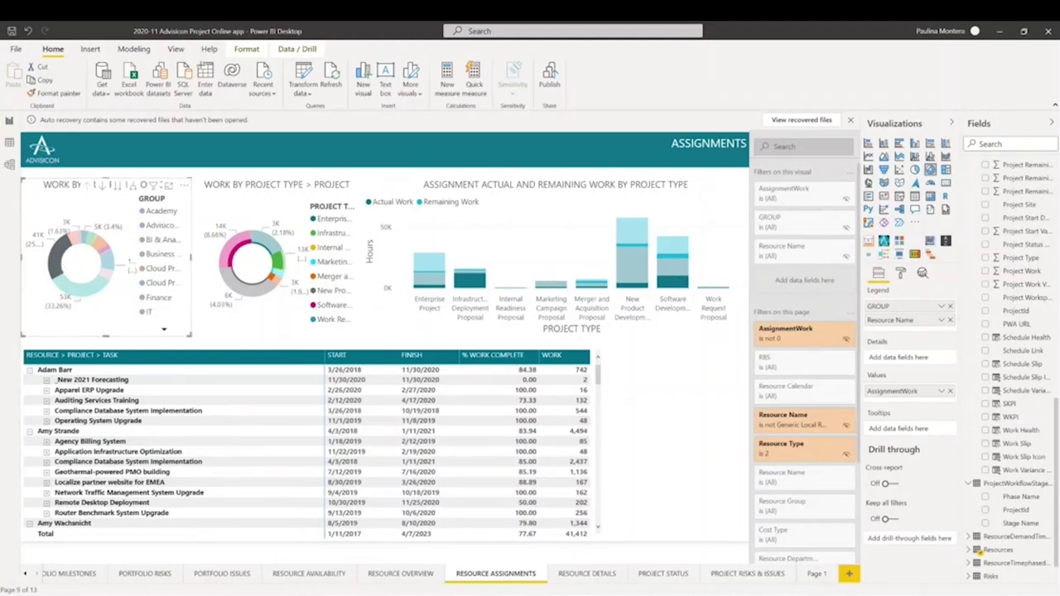
{"action": "left_click", "coordinate": [512, 308]}
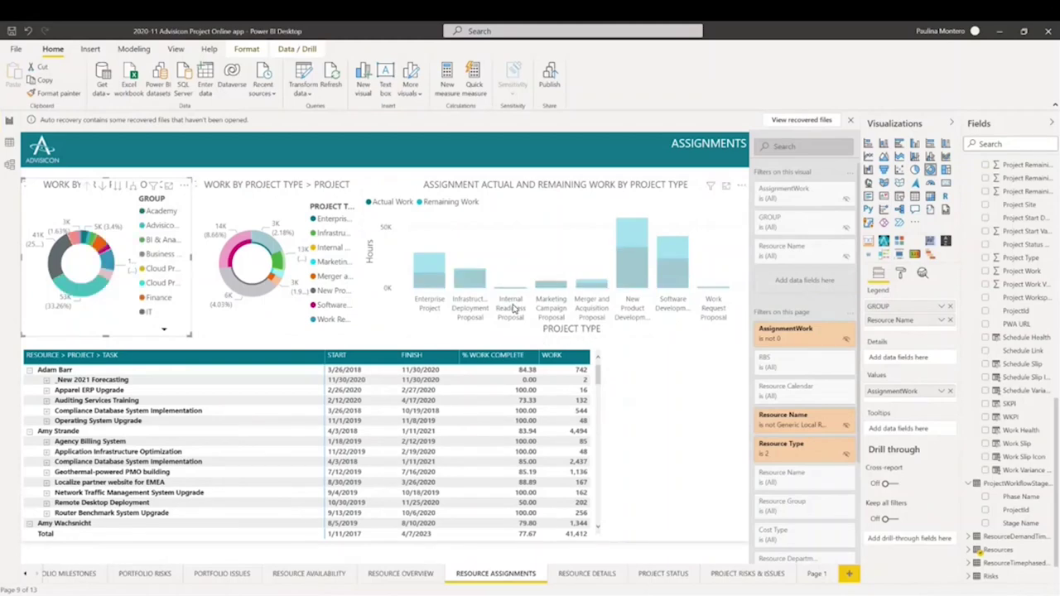
{"action": "left_click", "coordinate": [544, 246]}
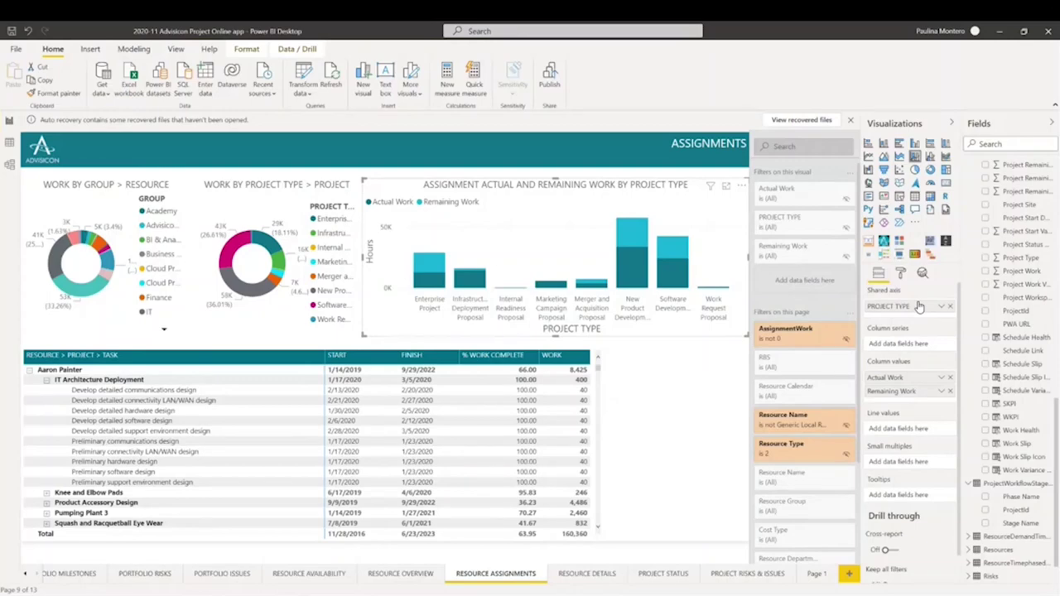
Review the Resource Details, Project Status and Project Risks & Issues pages, and examine the Q&A line chart on Page 1.
{"action": "left_click", "coordinate": [586, 574]}
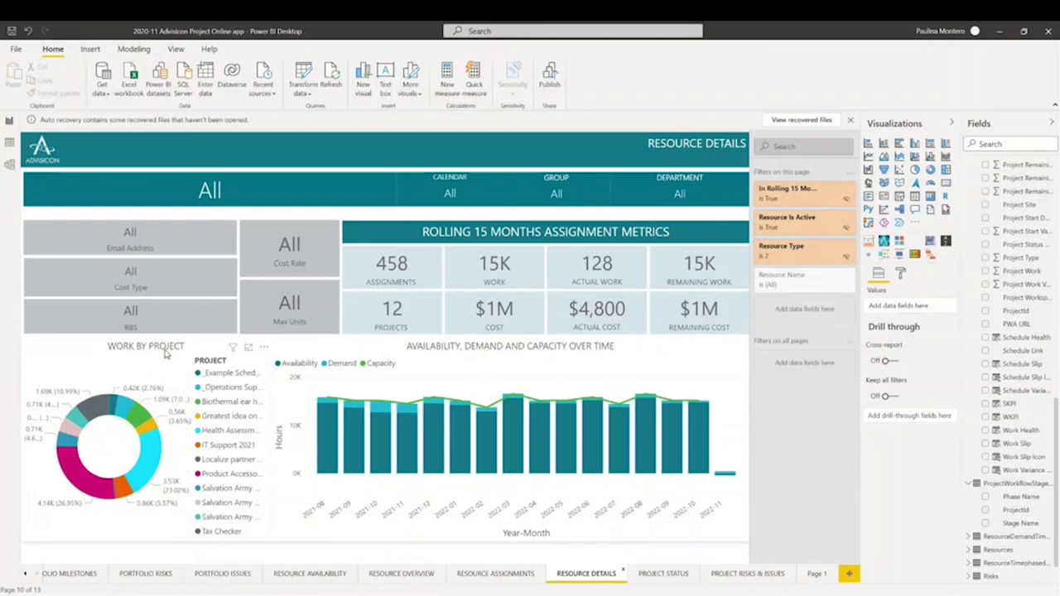
{"action": "left_click", "coordinate": [661, 574]}
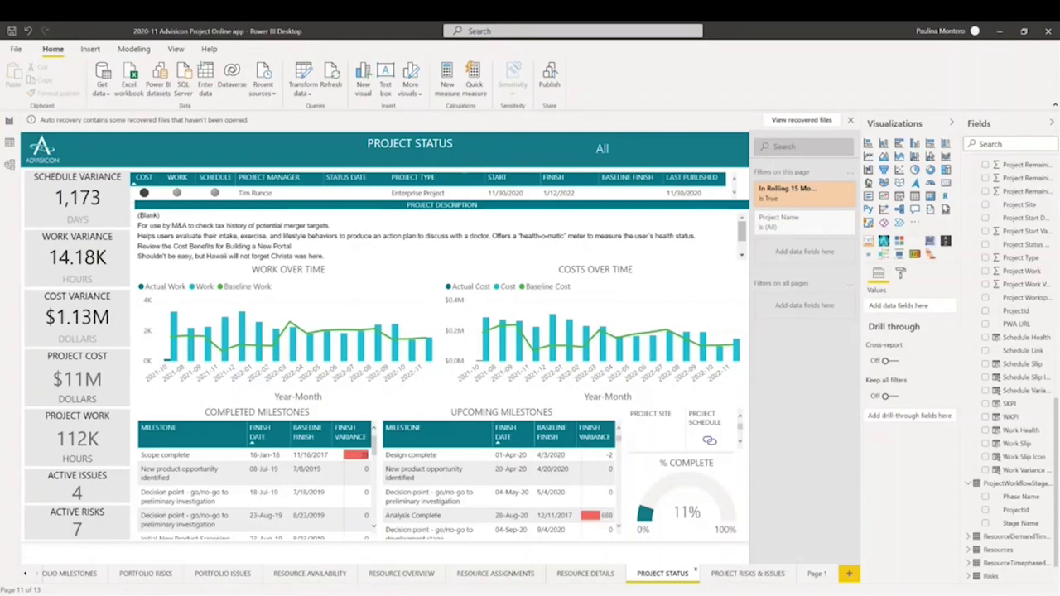
{"action": "left_click", "coordinate": [747, 573]}
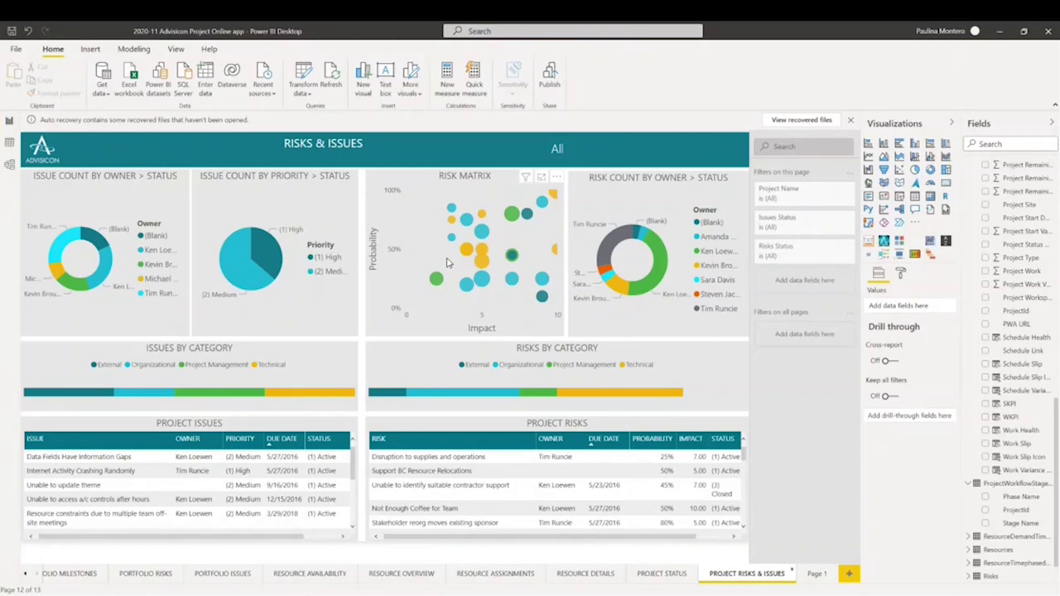
{"action": "left_click", "coordinate": [815, 573]}
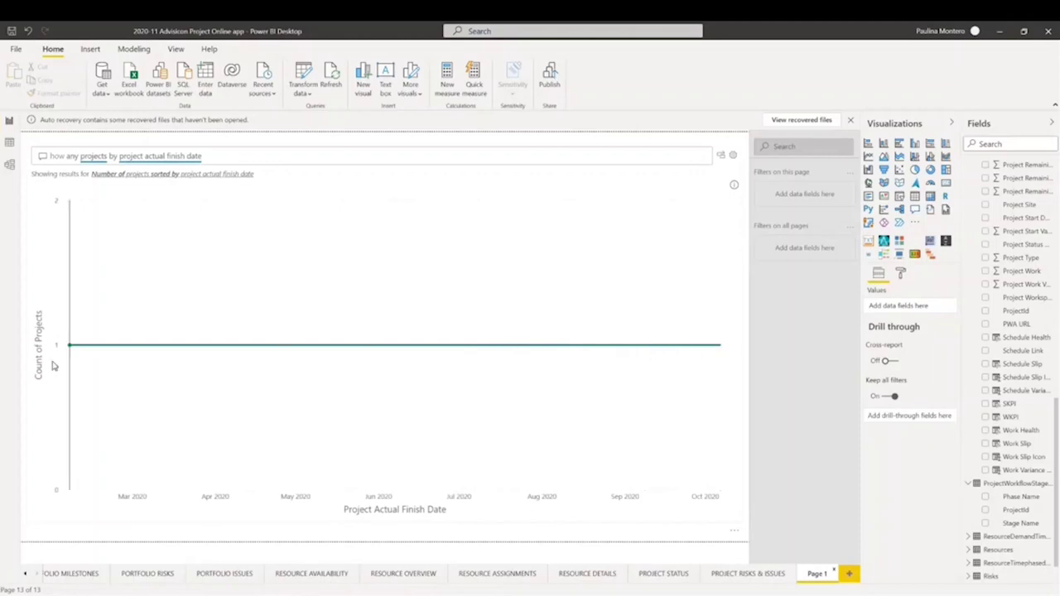
{"action": "mouse_move", "coordinate": [283, 325]}
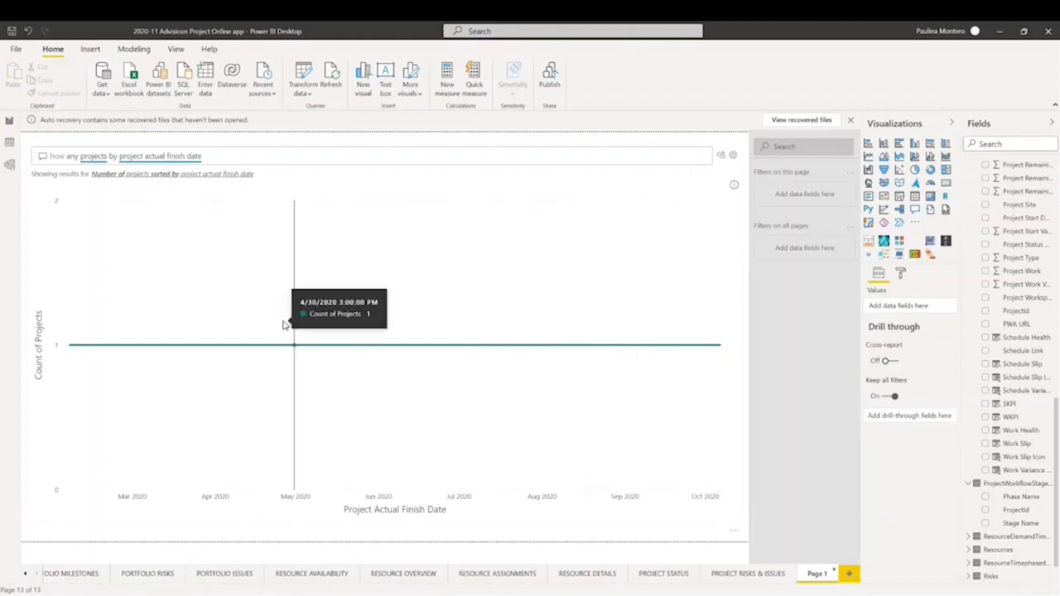